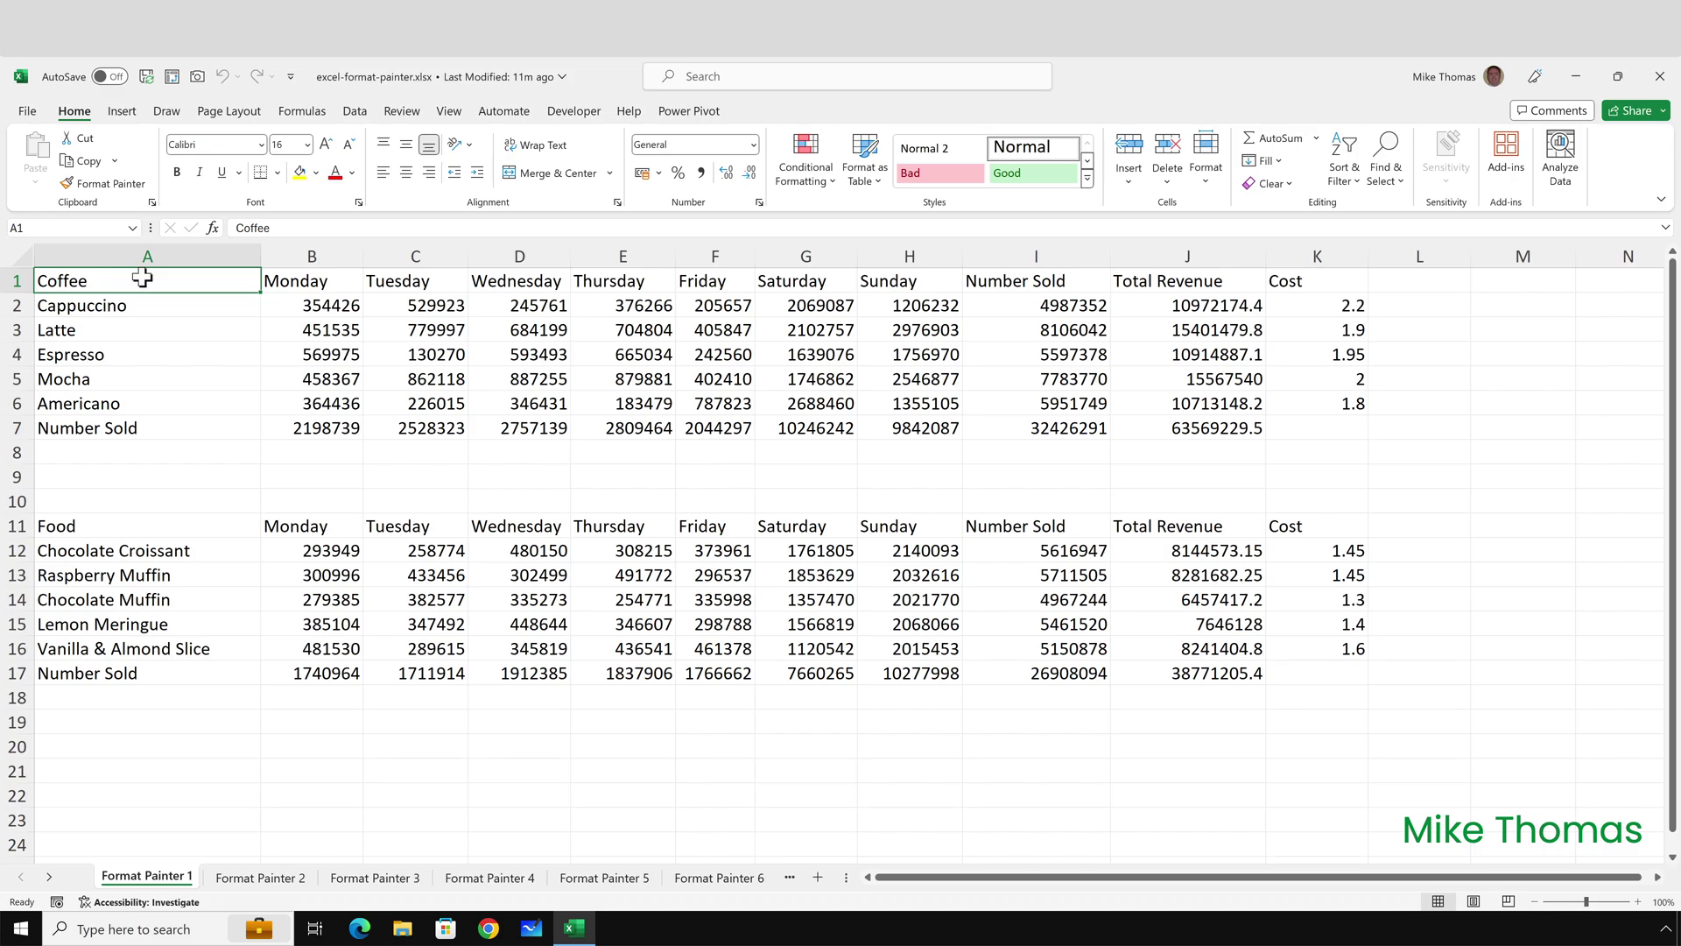
Make the Coffee title in A1 bold italic white on dark blue, then paint that look onto the Food title in A11.
click(176, 171)
click(199, 172)
click(317, 173)
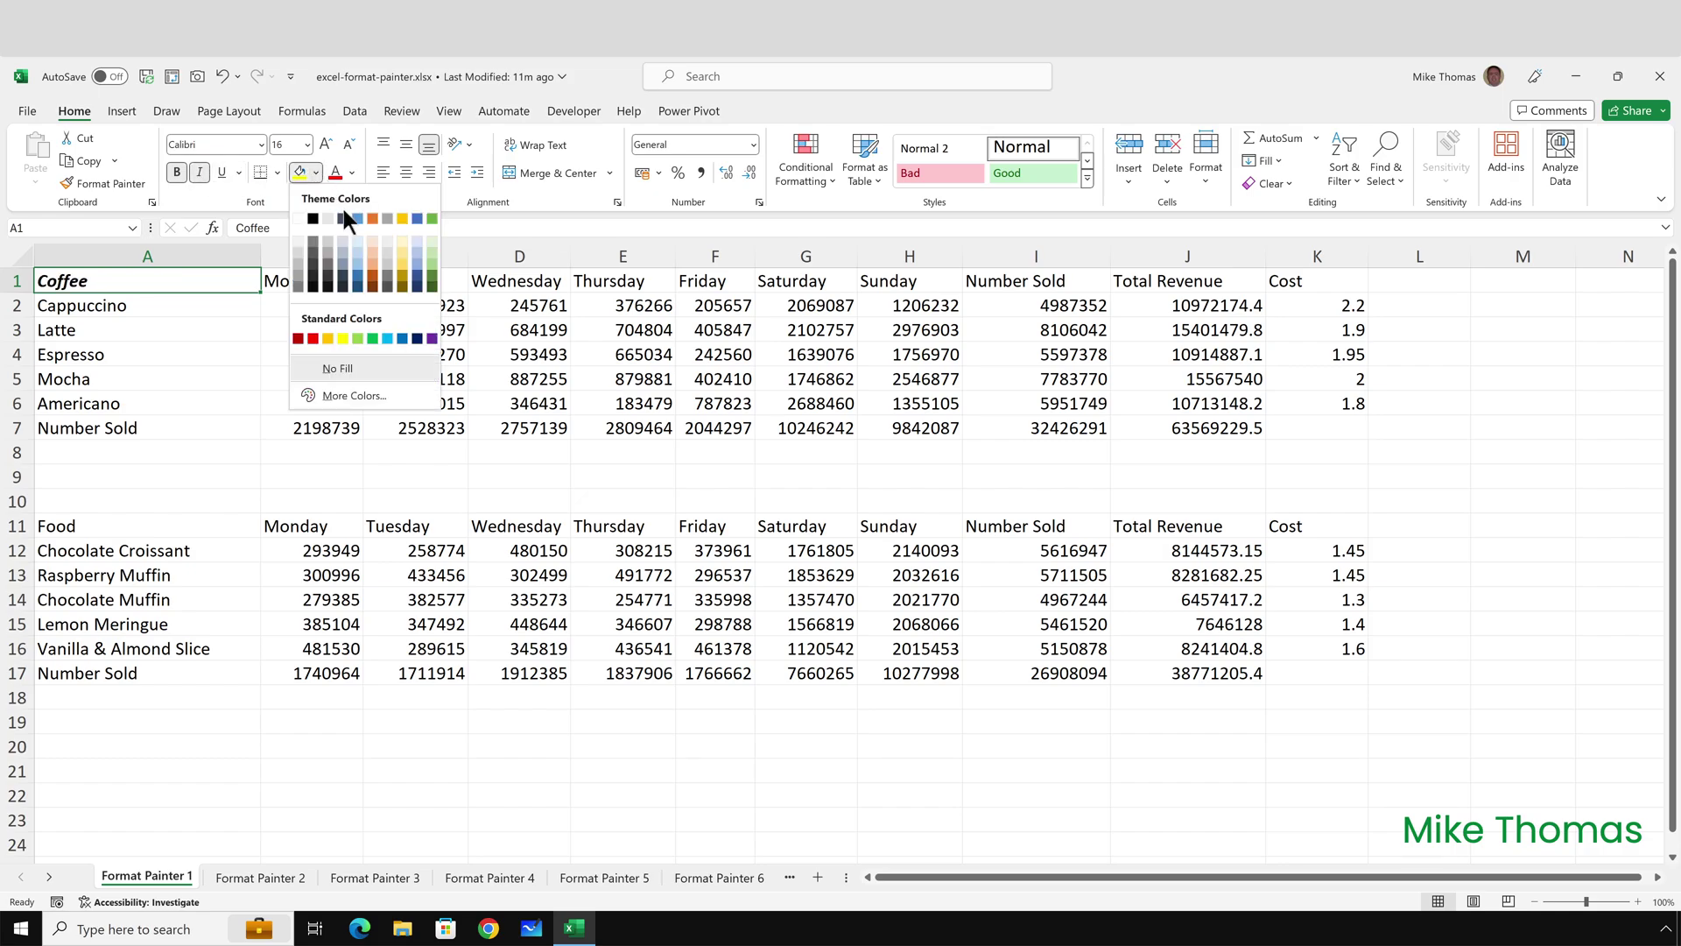
click(408, 272)
click(353, 172)
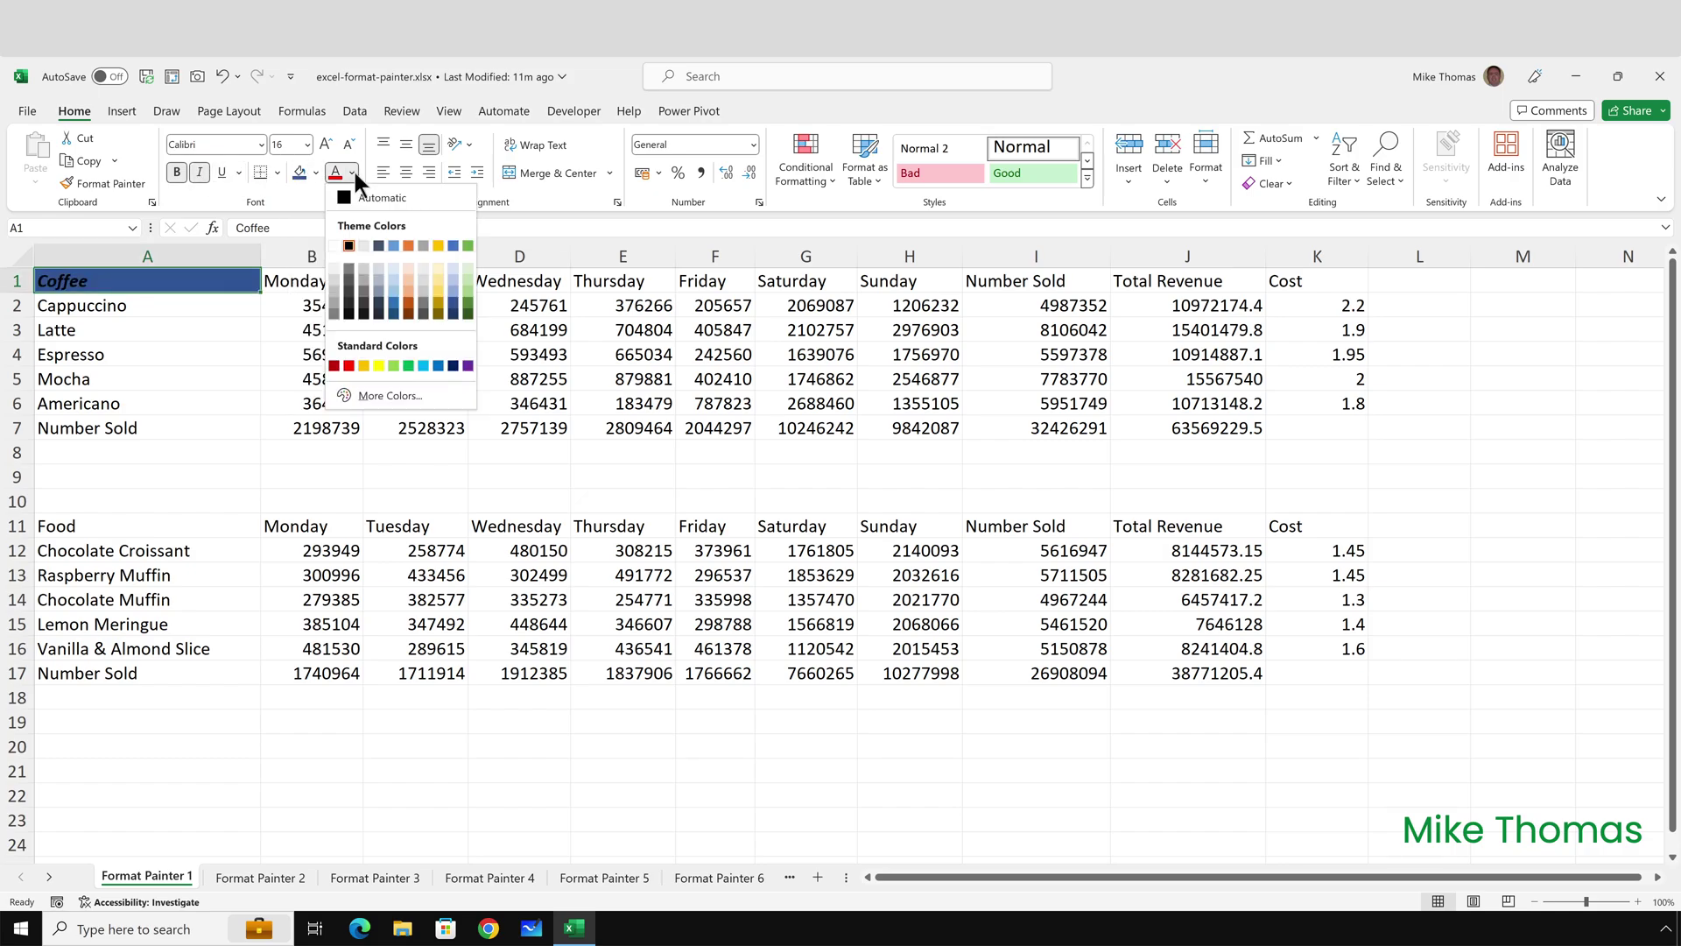
click(334, 245)
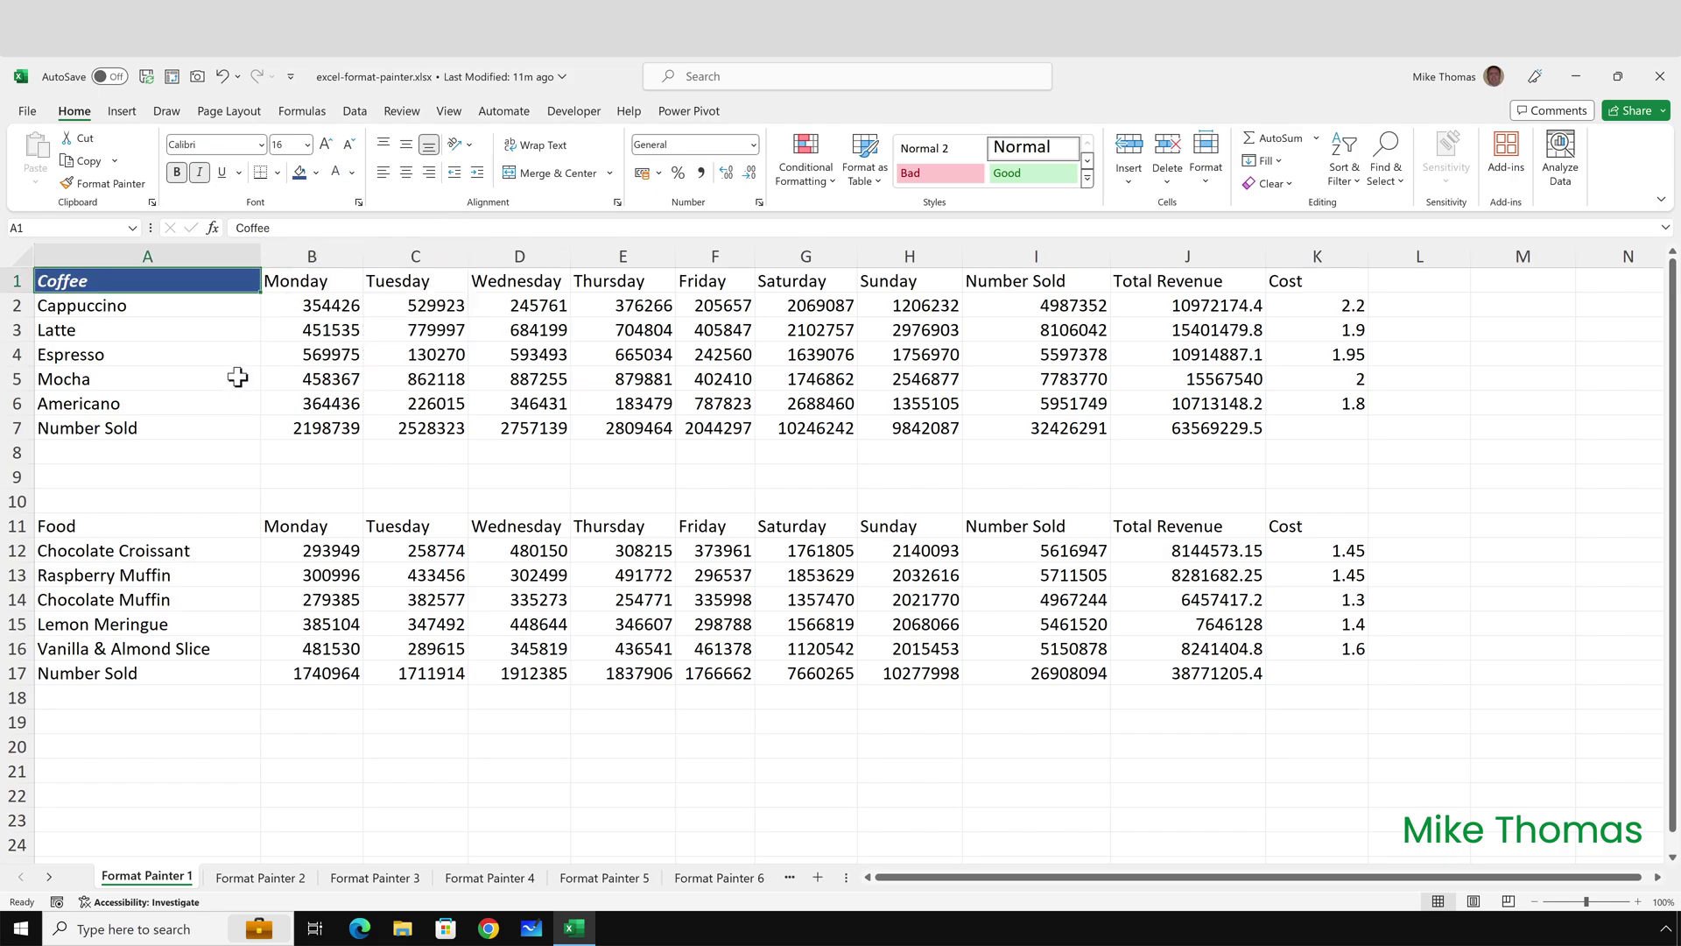
click(119, 181)
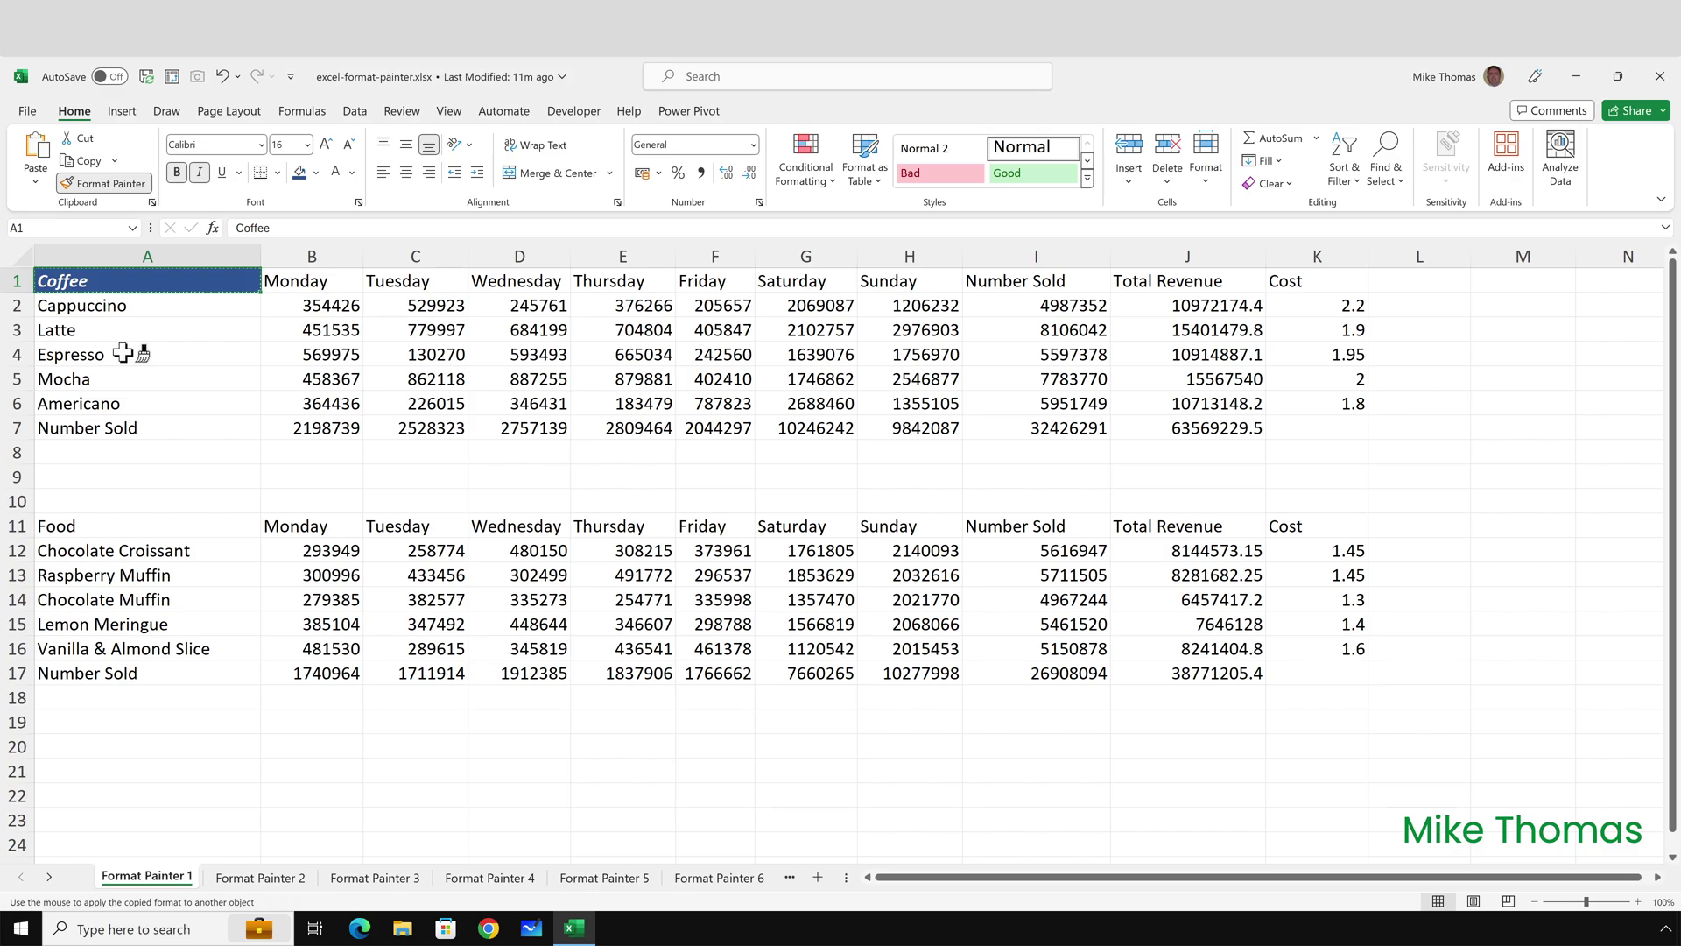
click(112, 529)
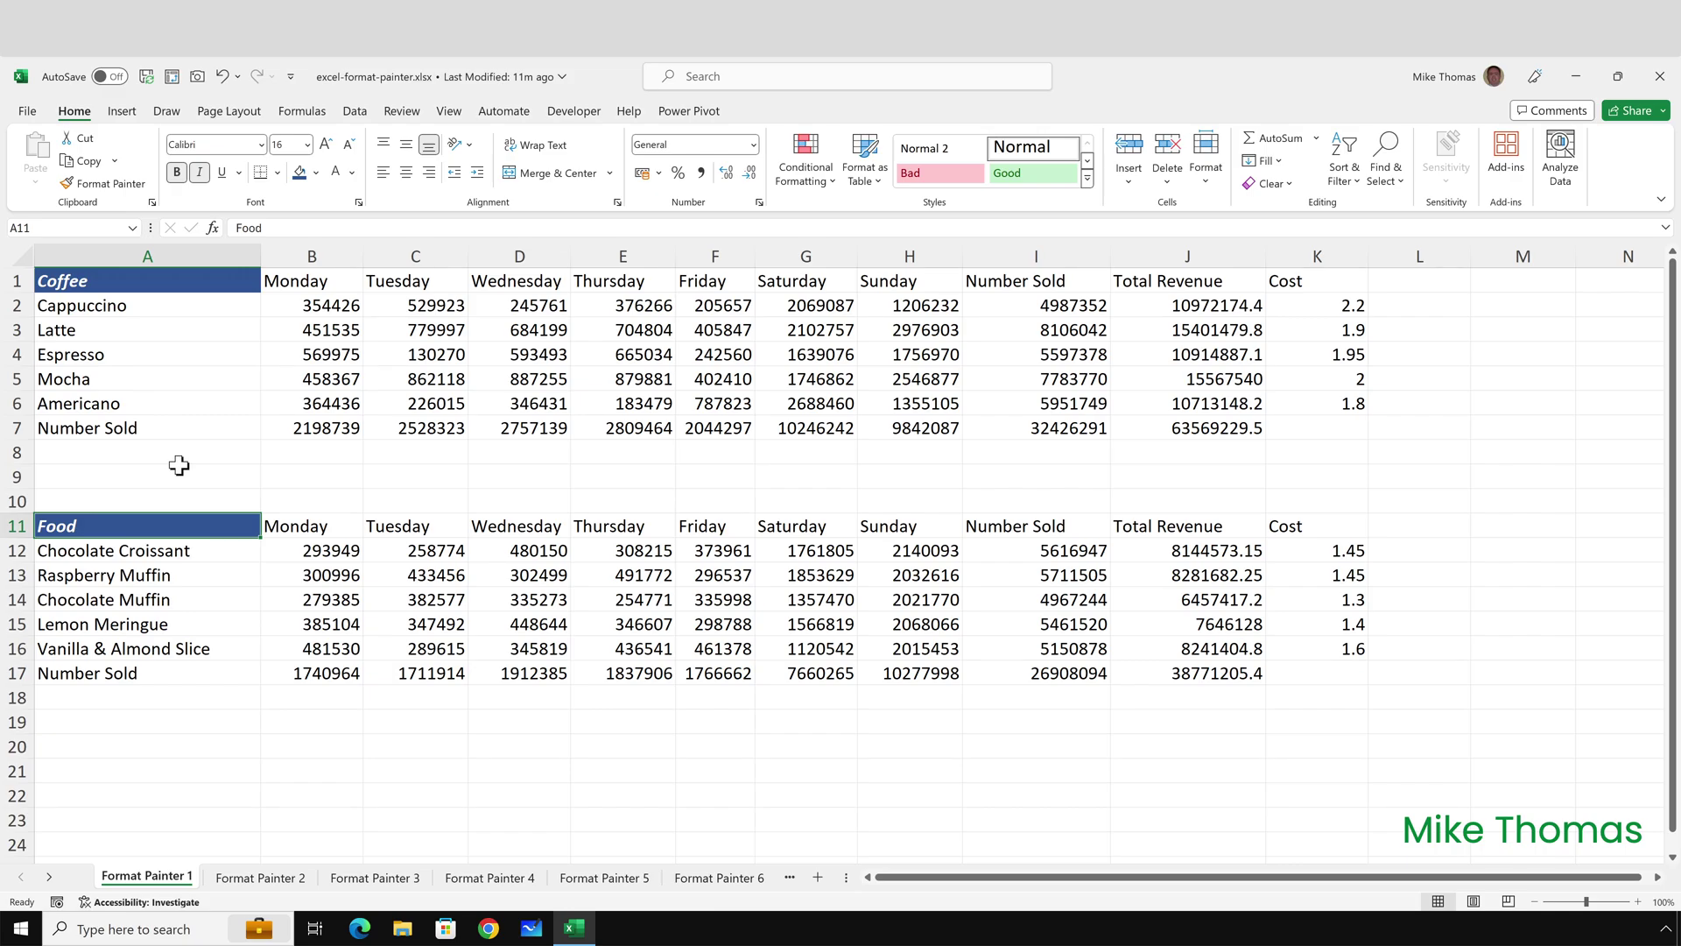
Make the Coffee headers B1:K1 right-aligned, bold, white text on dark green.
click(204, 283)
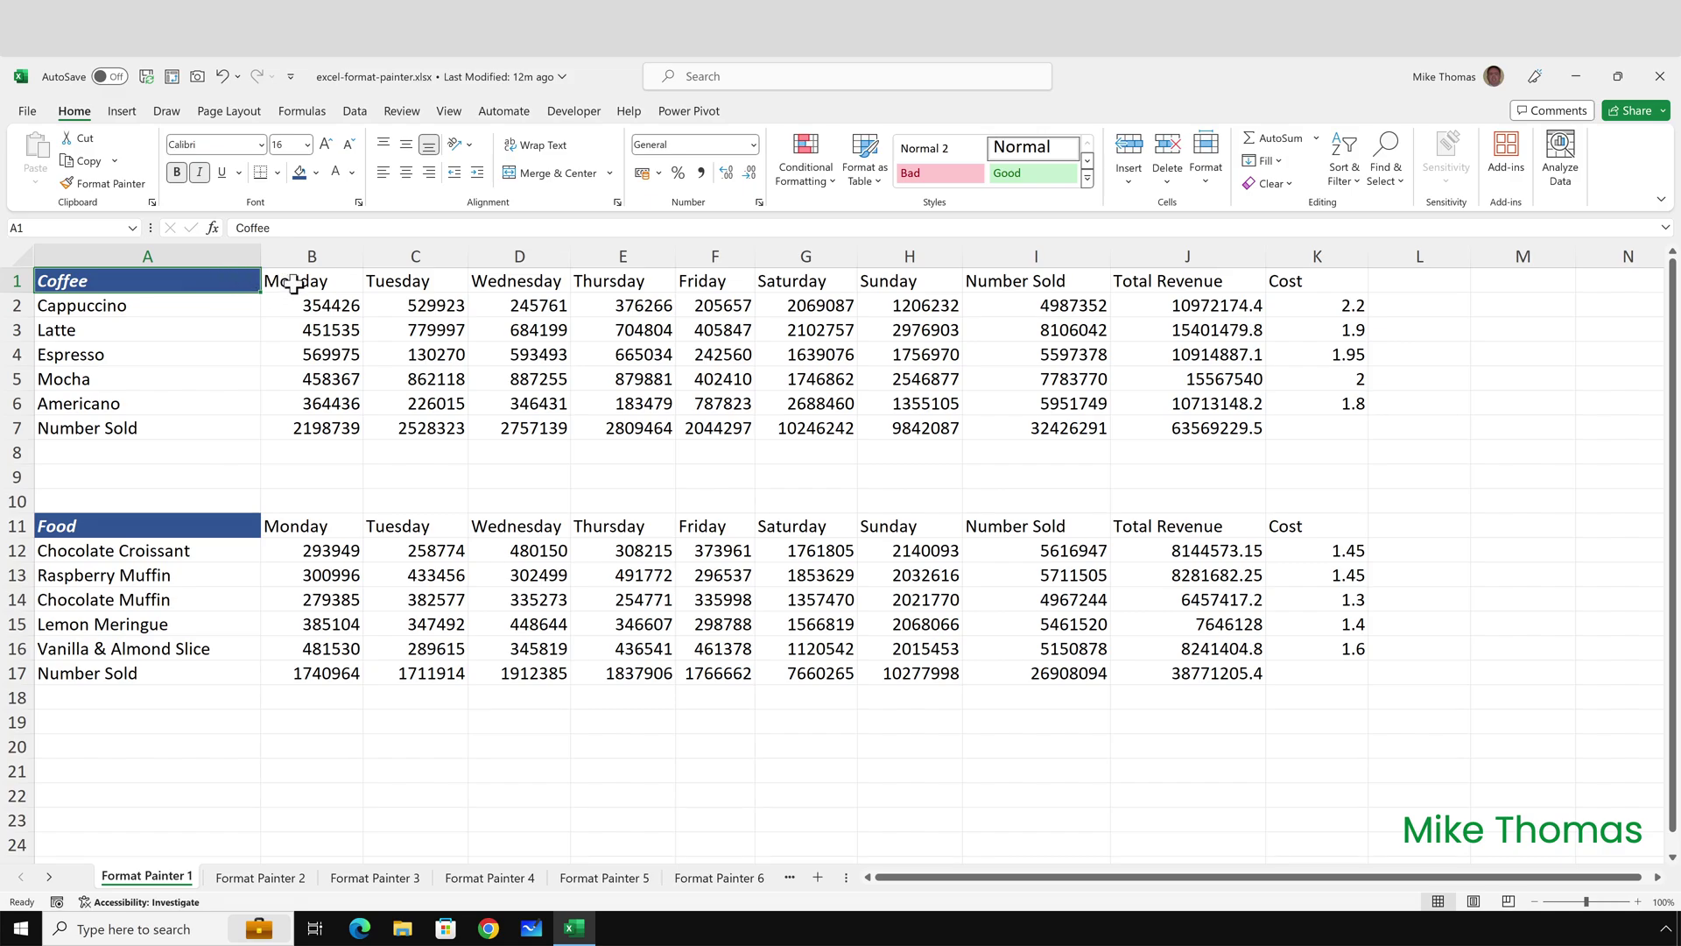
drag(294, 282, 1300, 278)
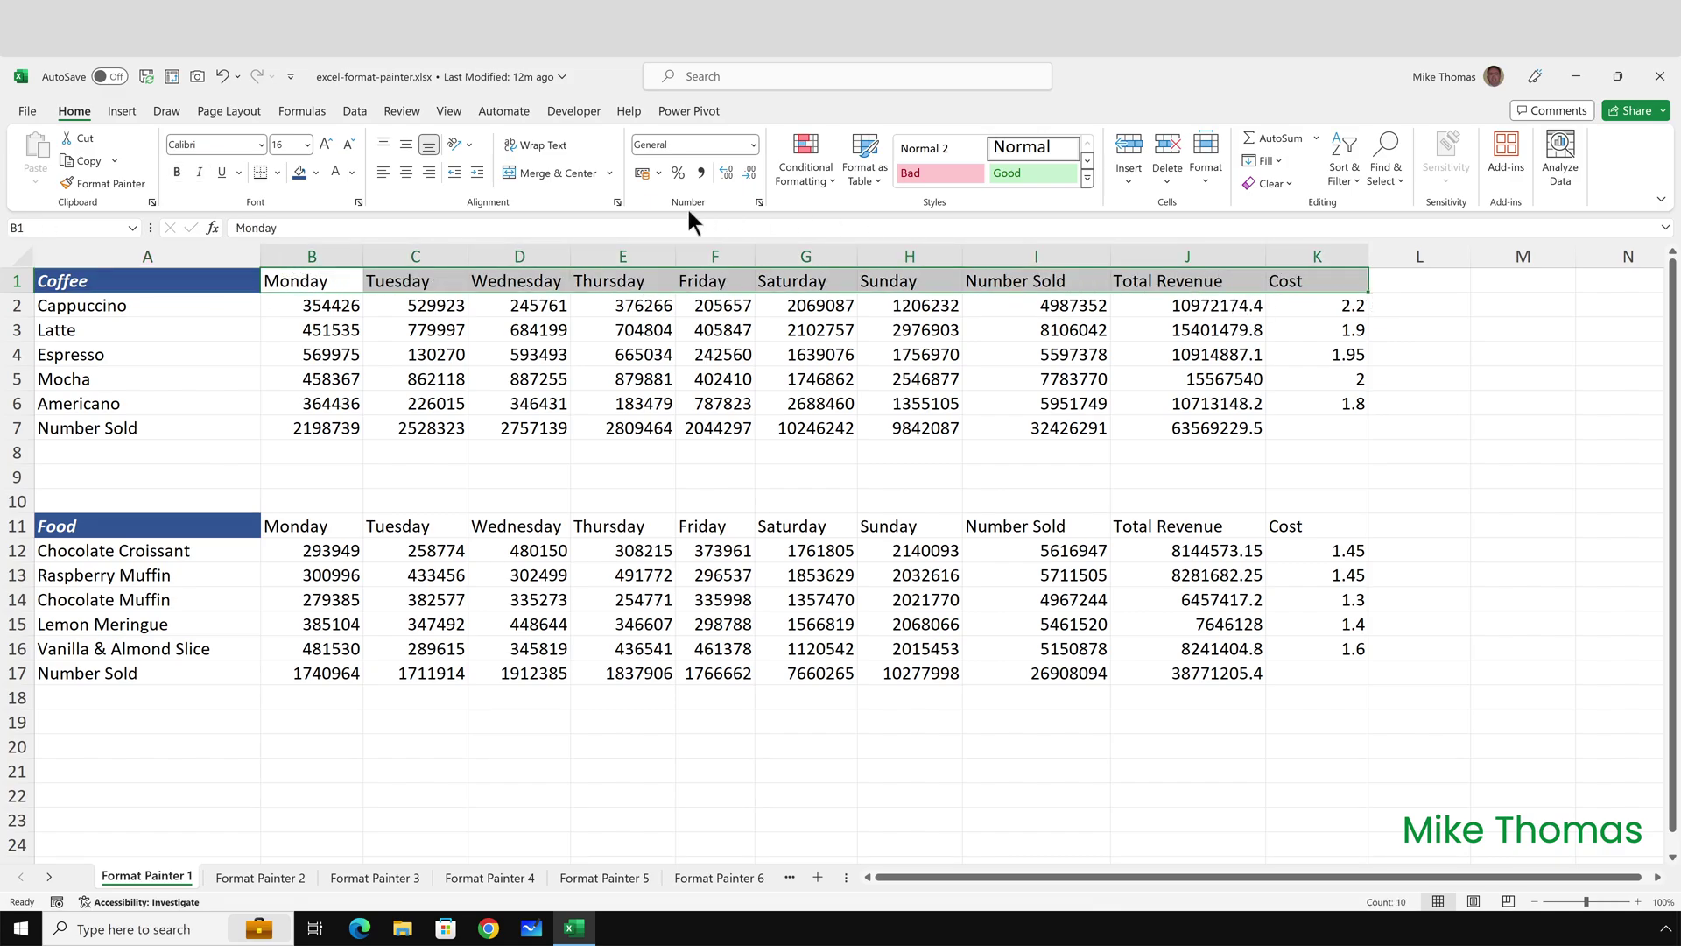
click(429, 173)
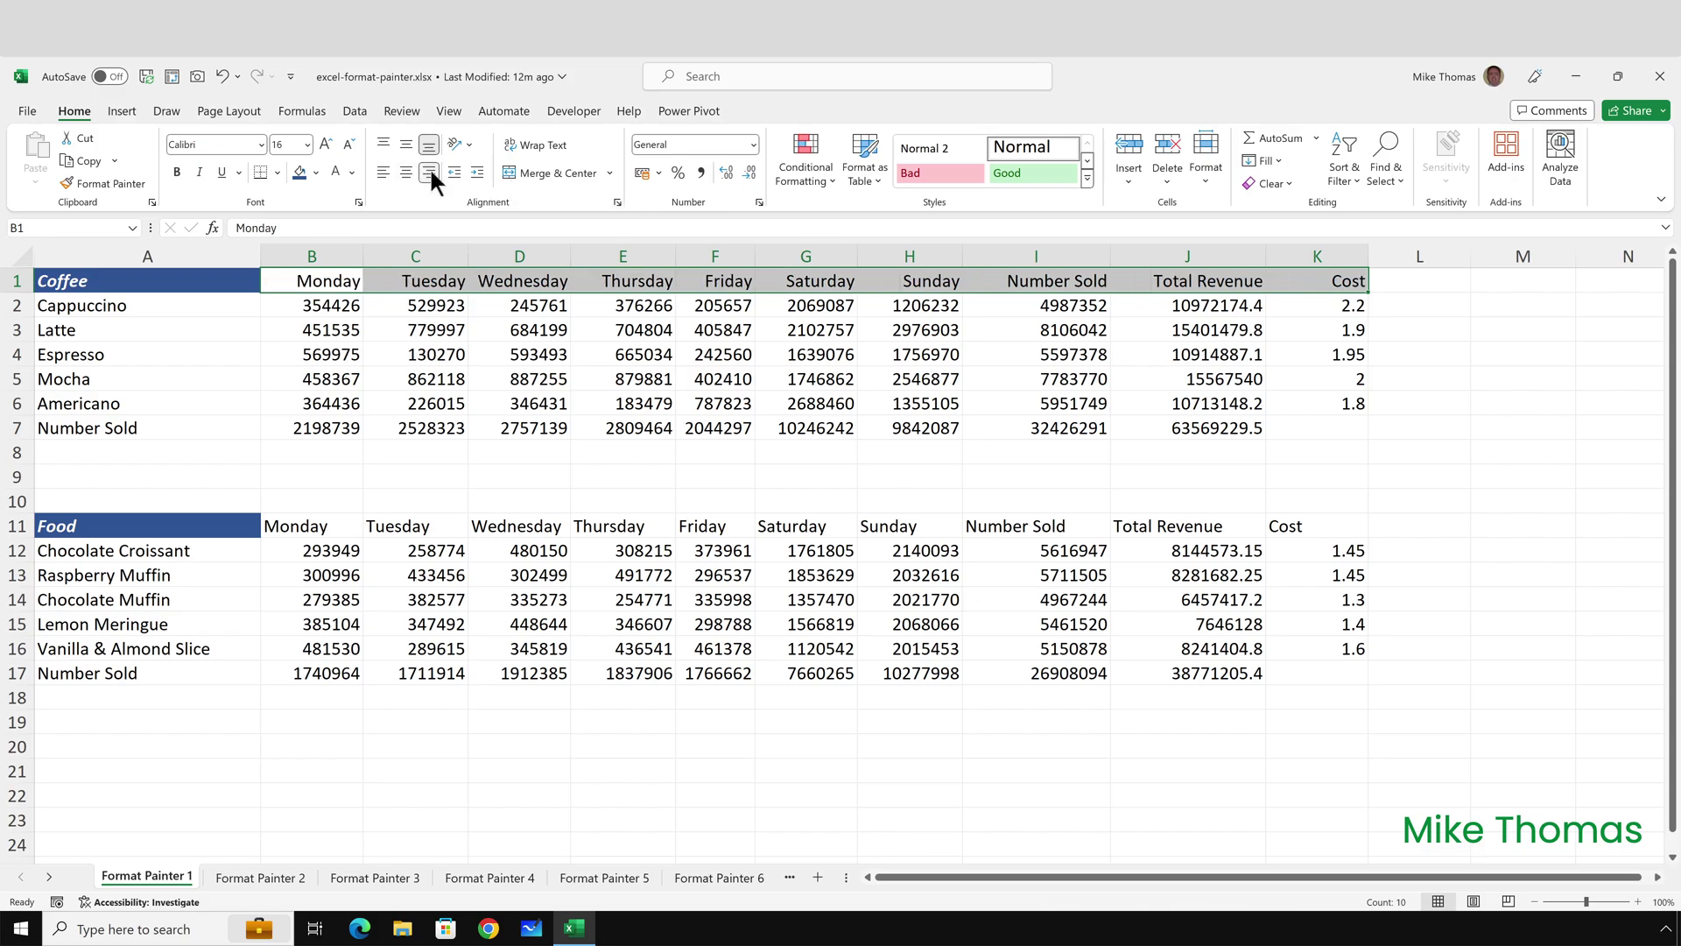
click(316, 173)
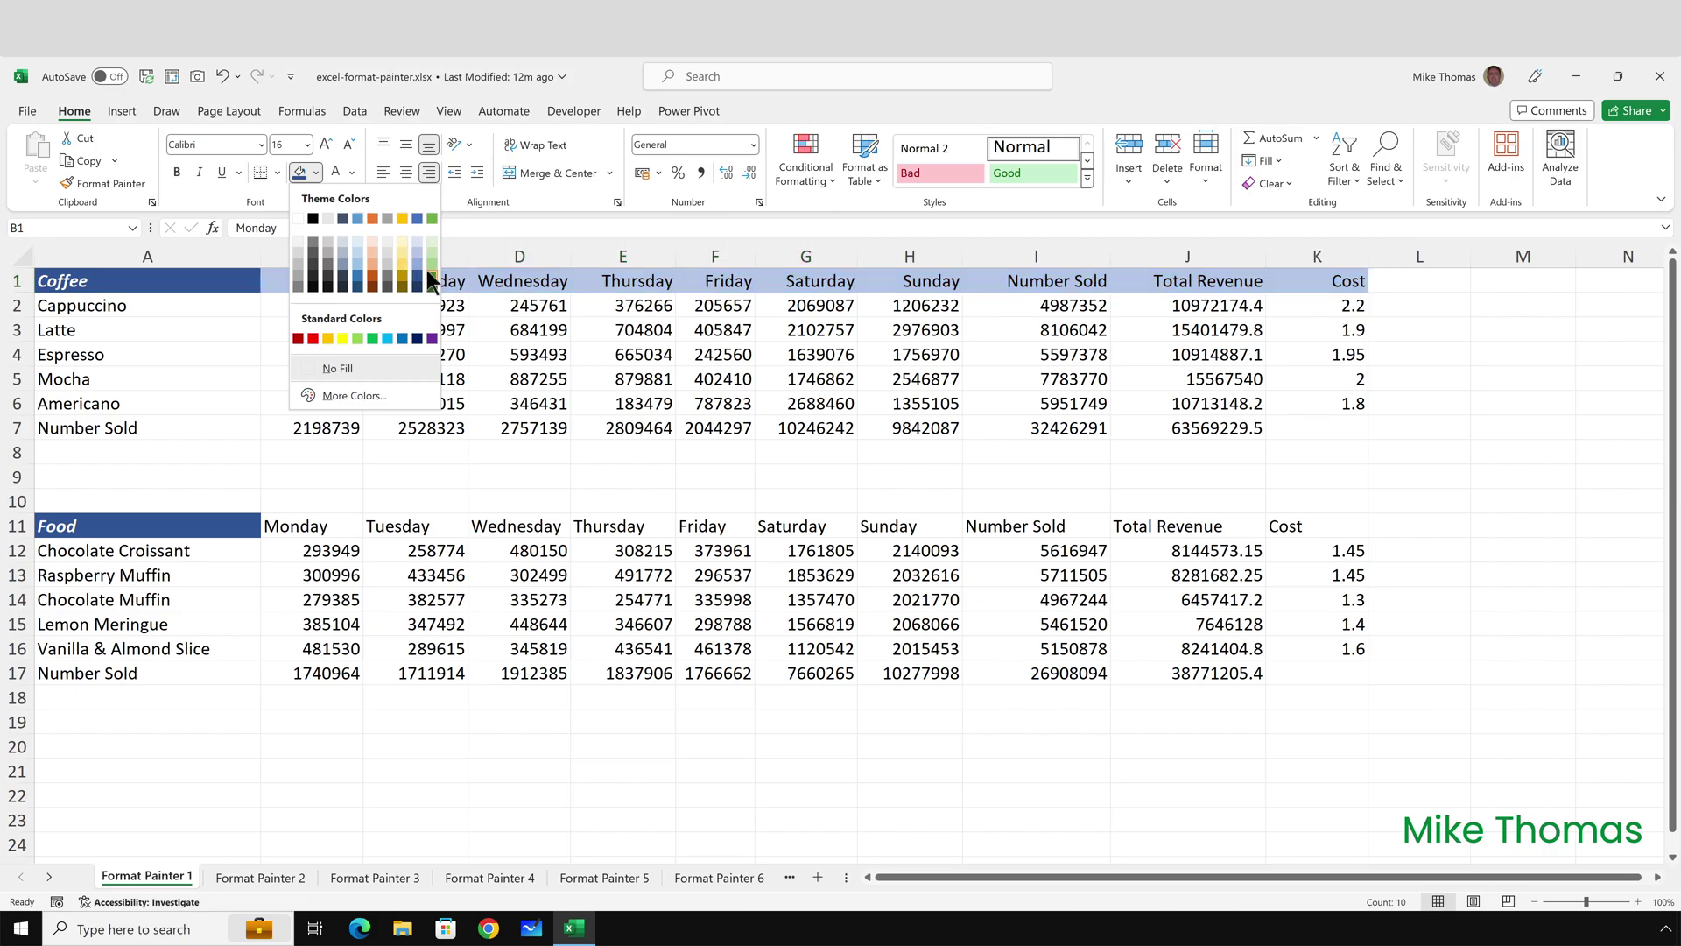
click(430, 271)
click(353, 168)
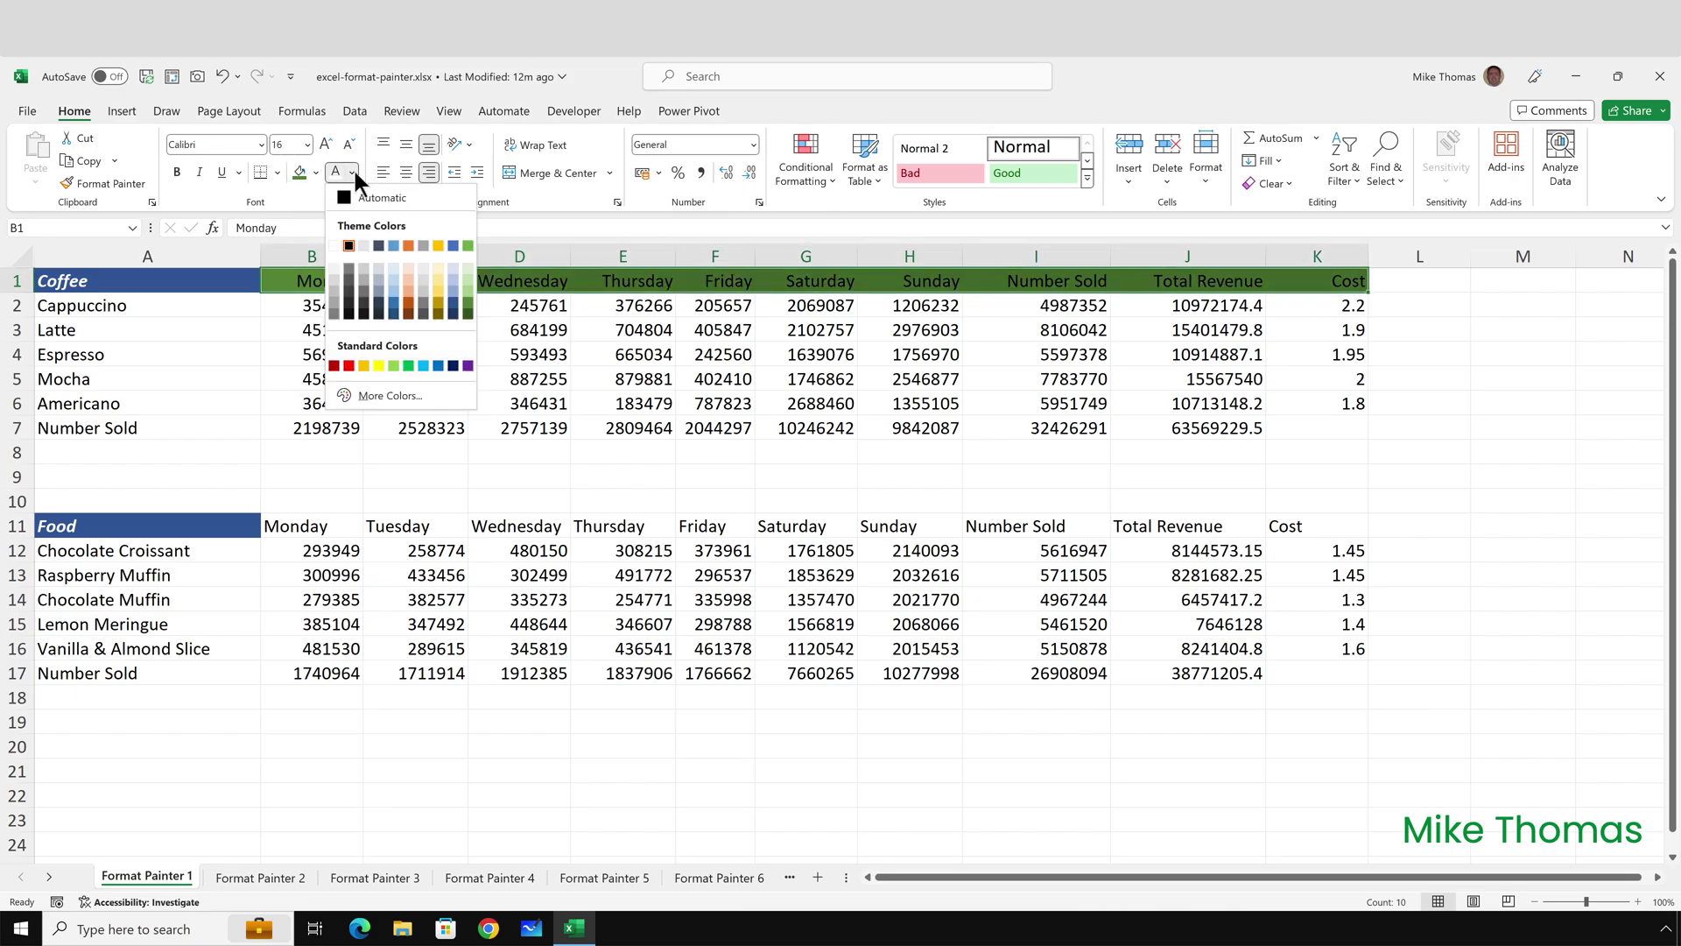
click(337, 238)
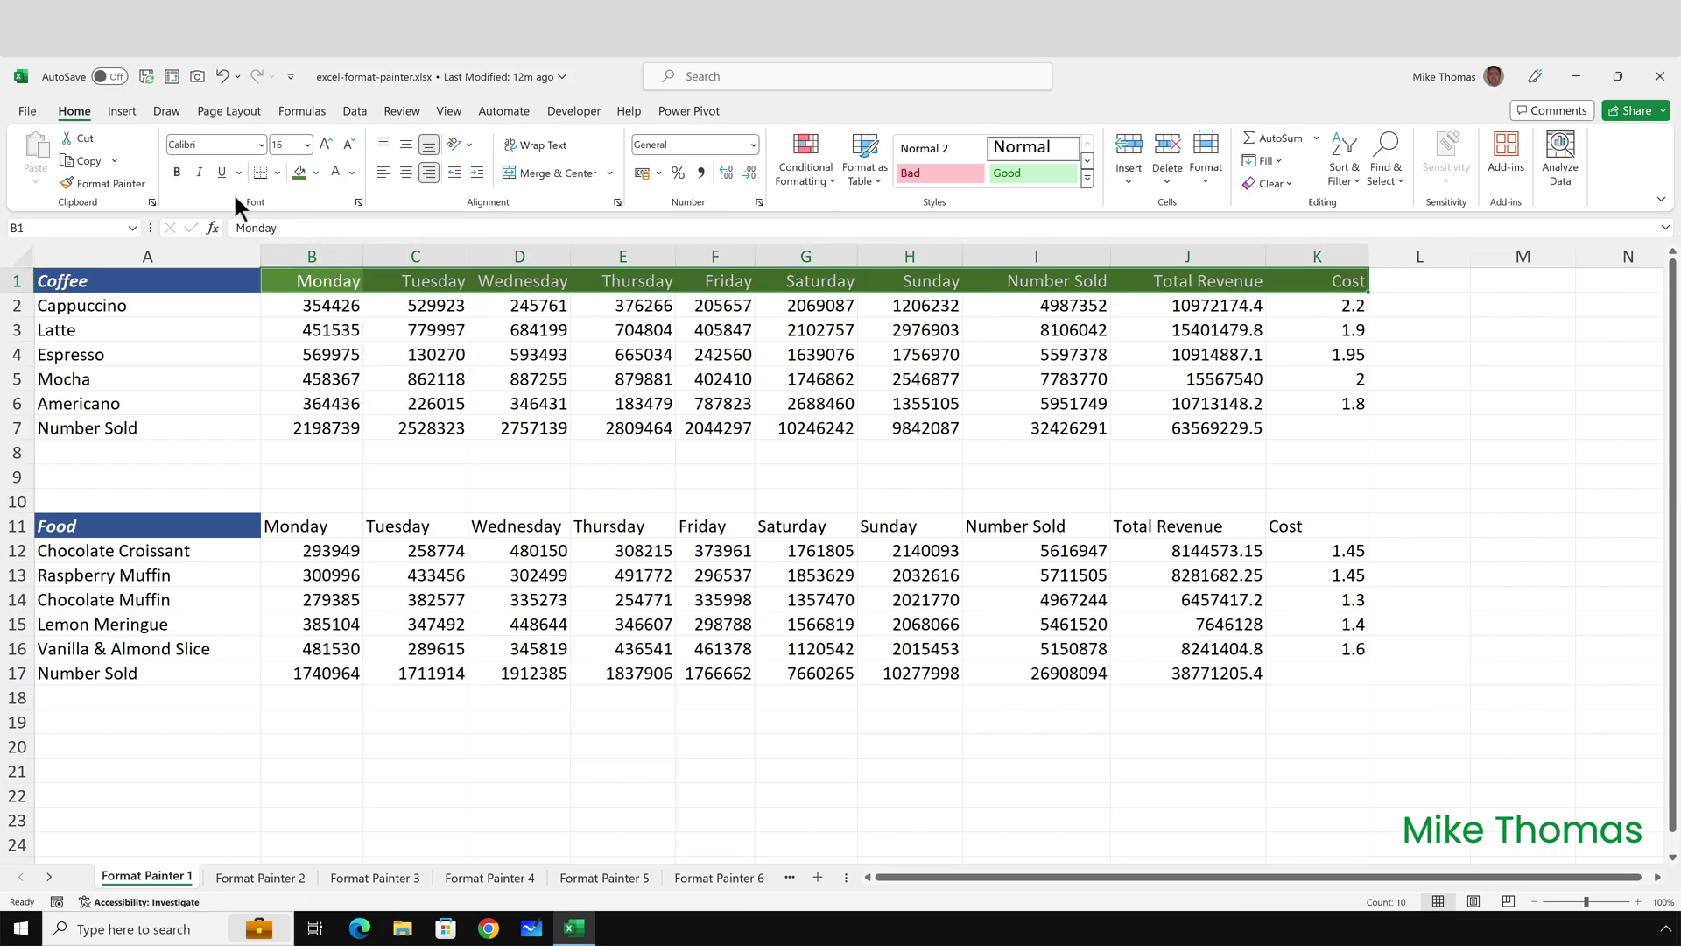
click(176, 170)
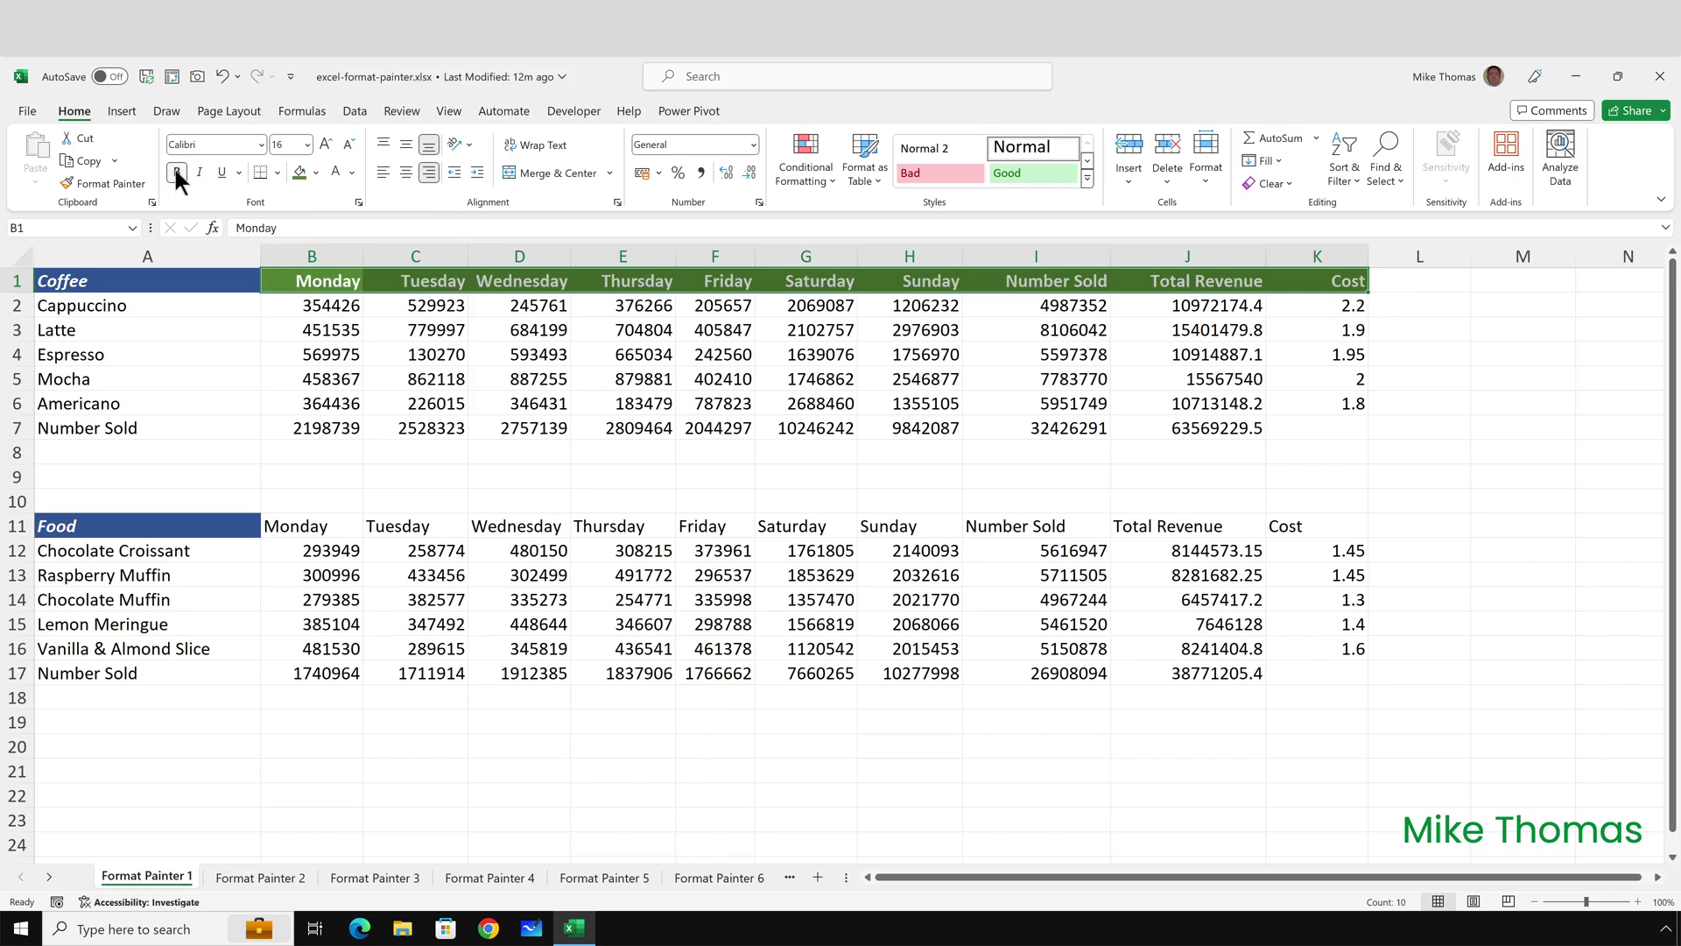
Paint the Monday header's format across the Food headers B11:K11, then go to sheet Format Painter 2.
click(327, 286)
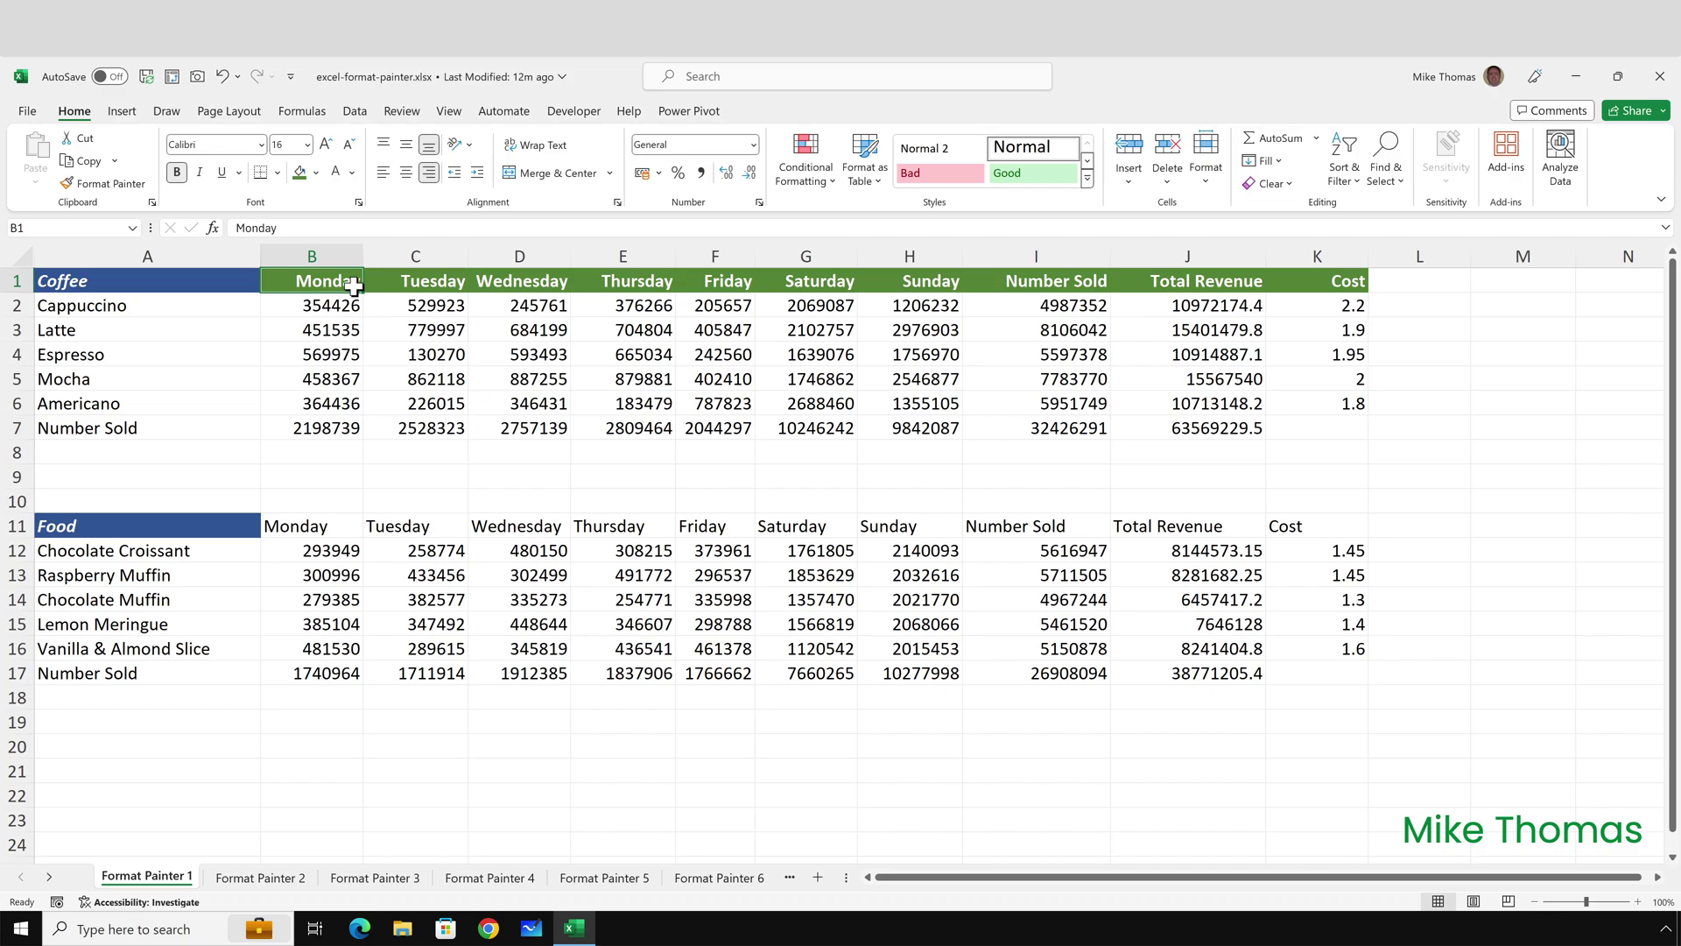
click(113, 184)
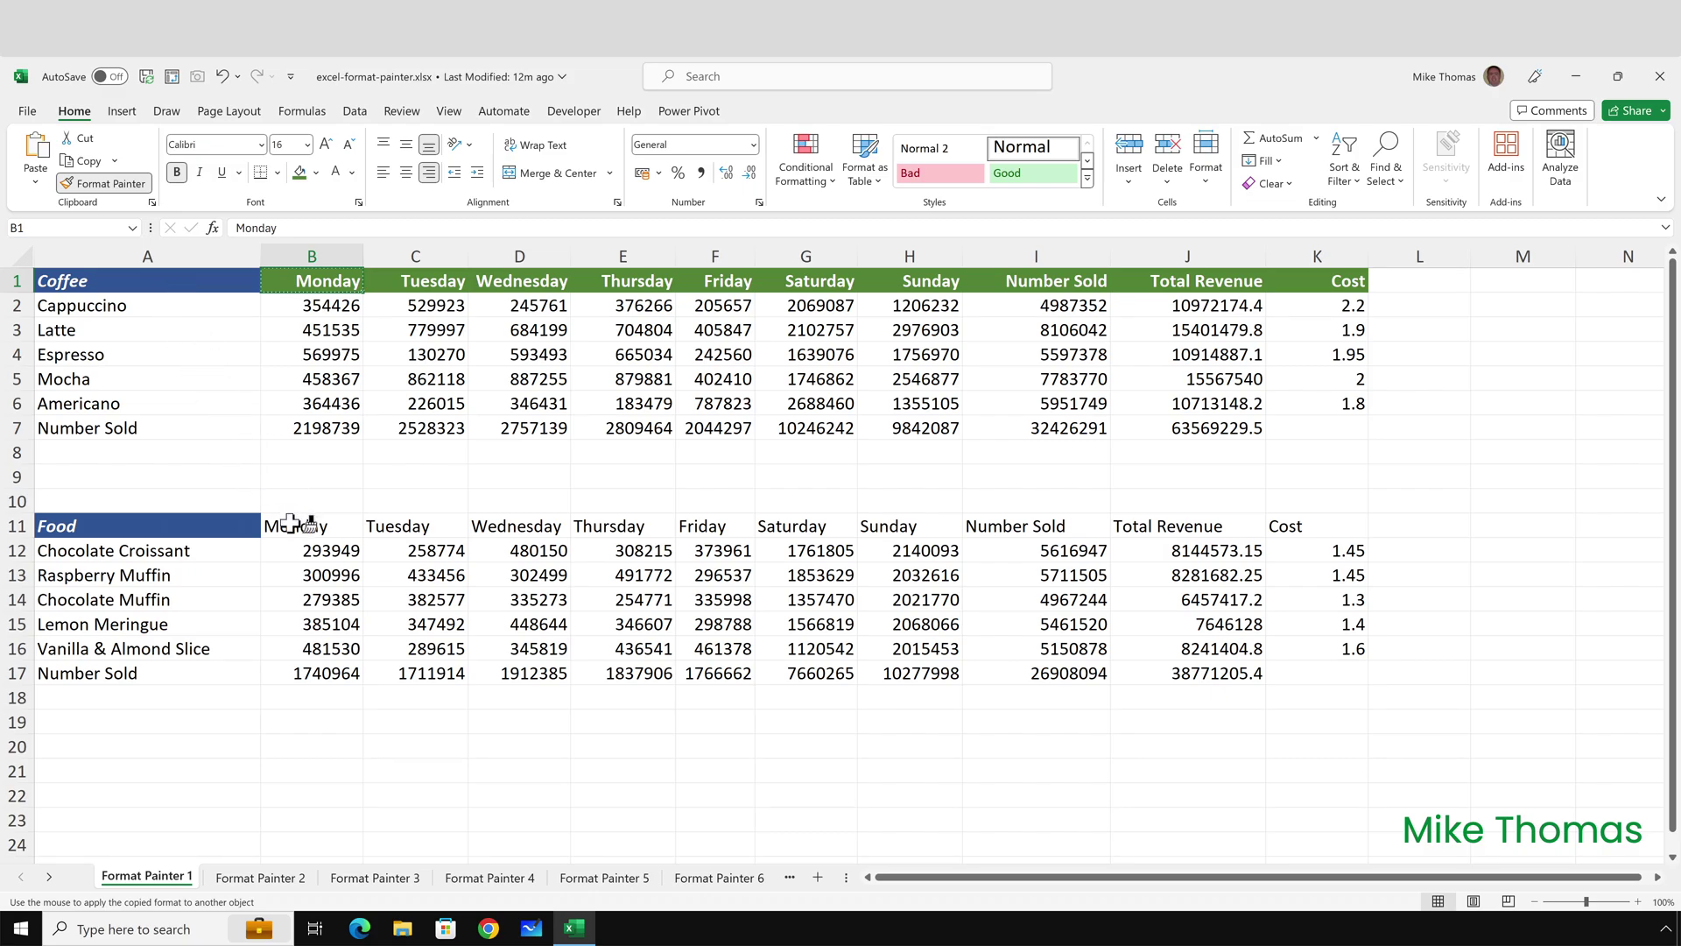
mouse_move(290, 523)
mouse_down()
mouse_move(611, 539)
mouse_move(1313, 528)
mouse_up()
click(260, 876)
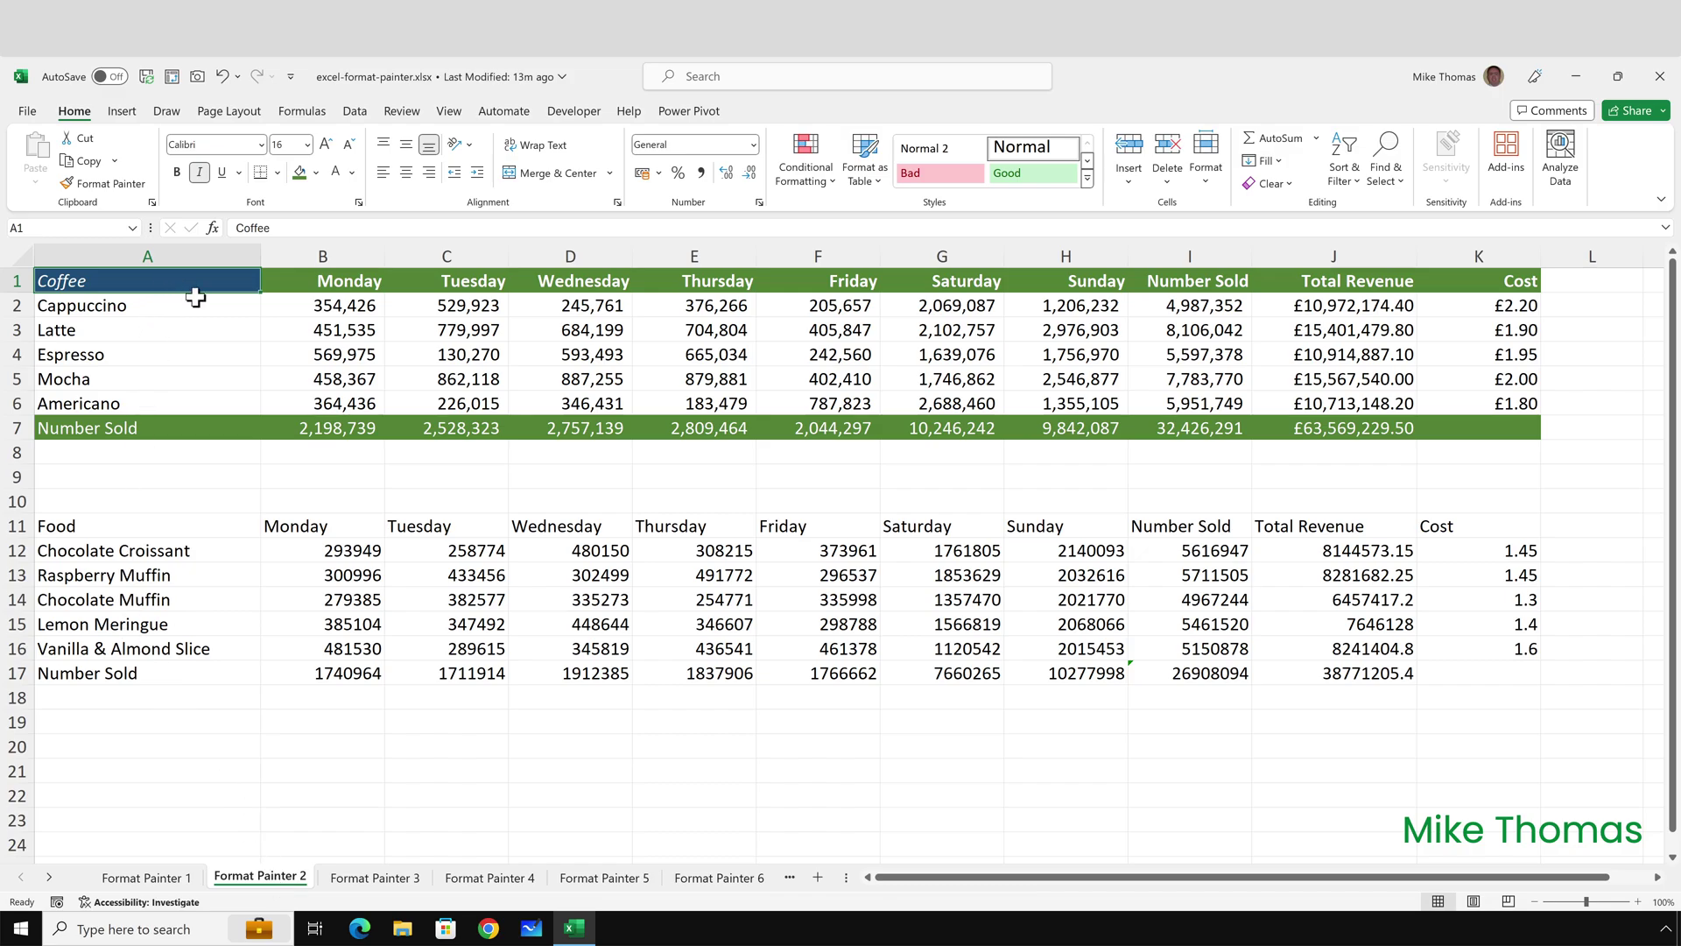
Paint the whole Coffee table's A1:K7 formatting onto the Food table starting at A11.
drag(195, 292, 1453, 423)
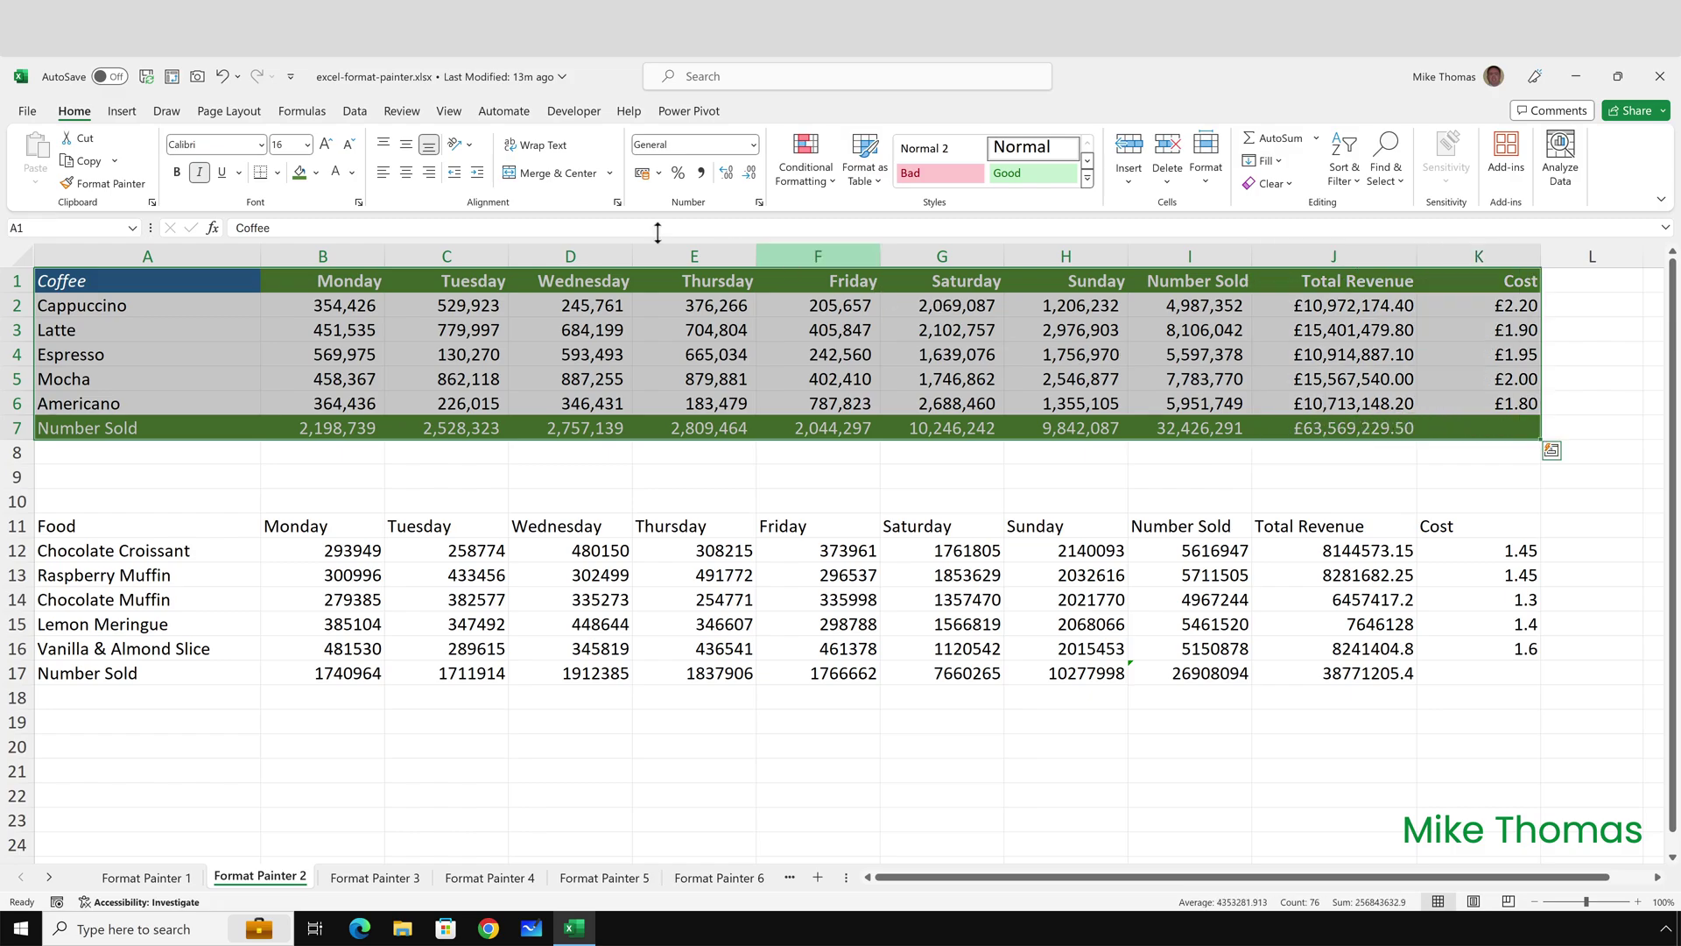
click(131, 181)
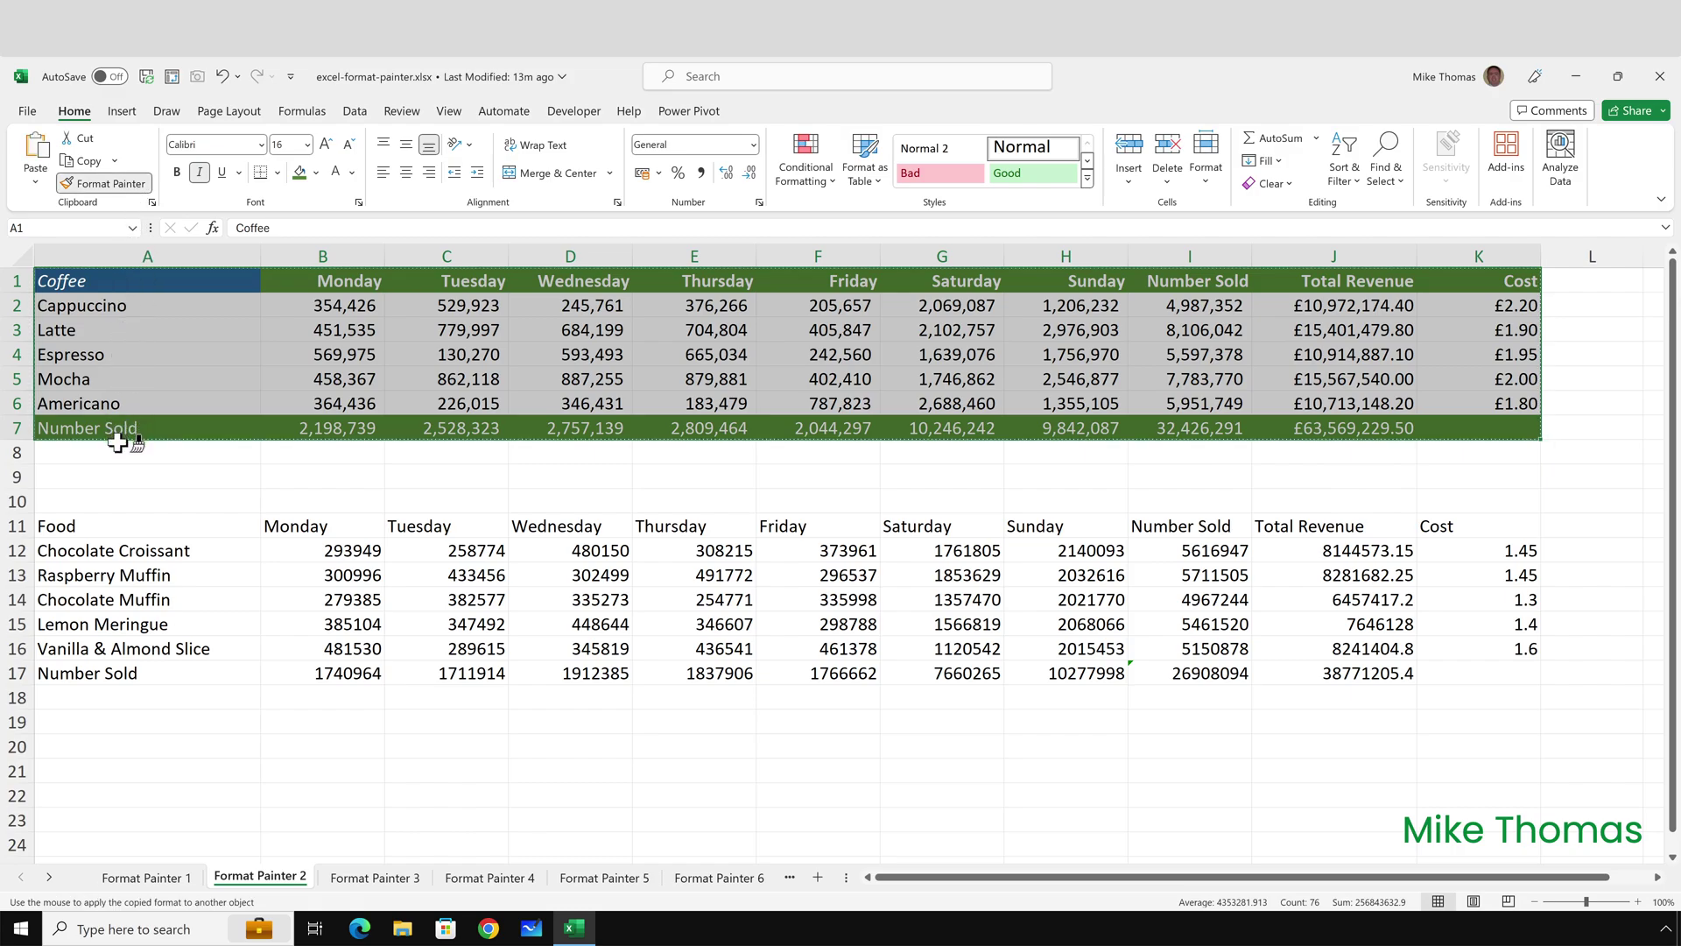
click(116, 526)
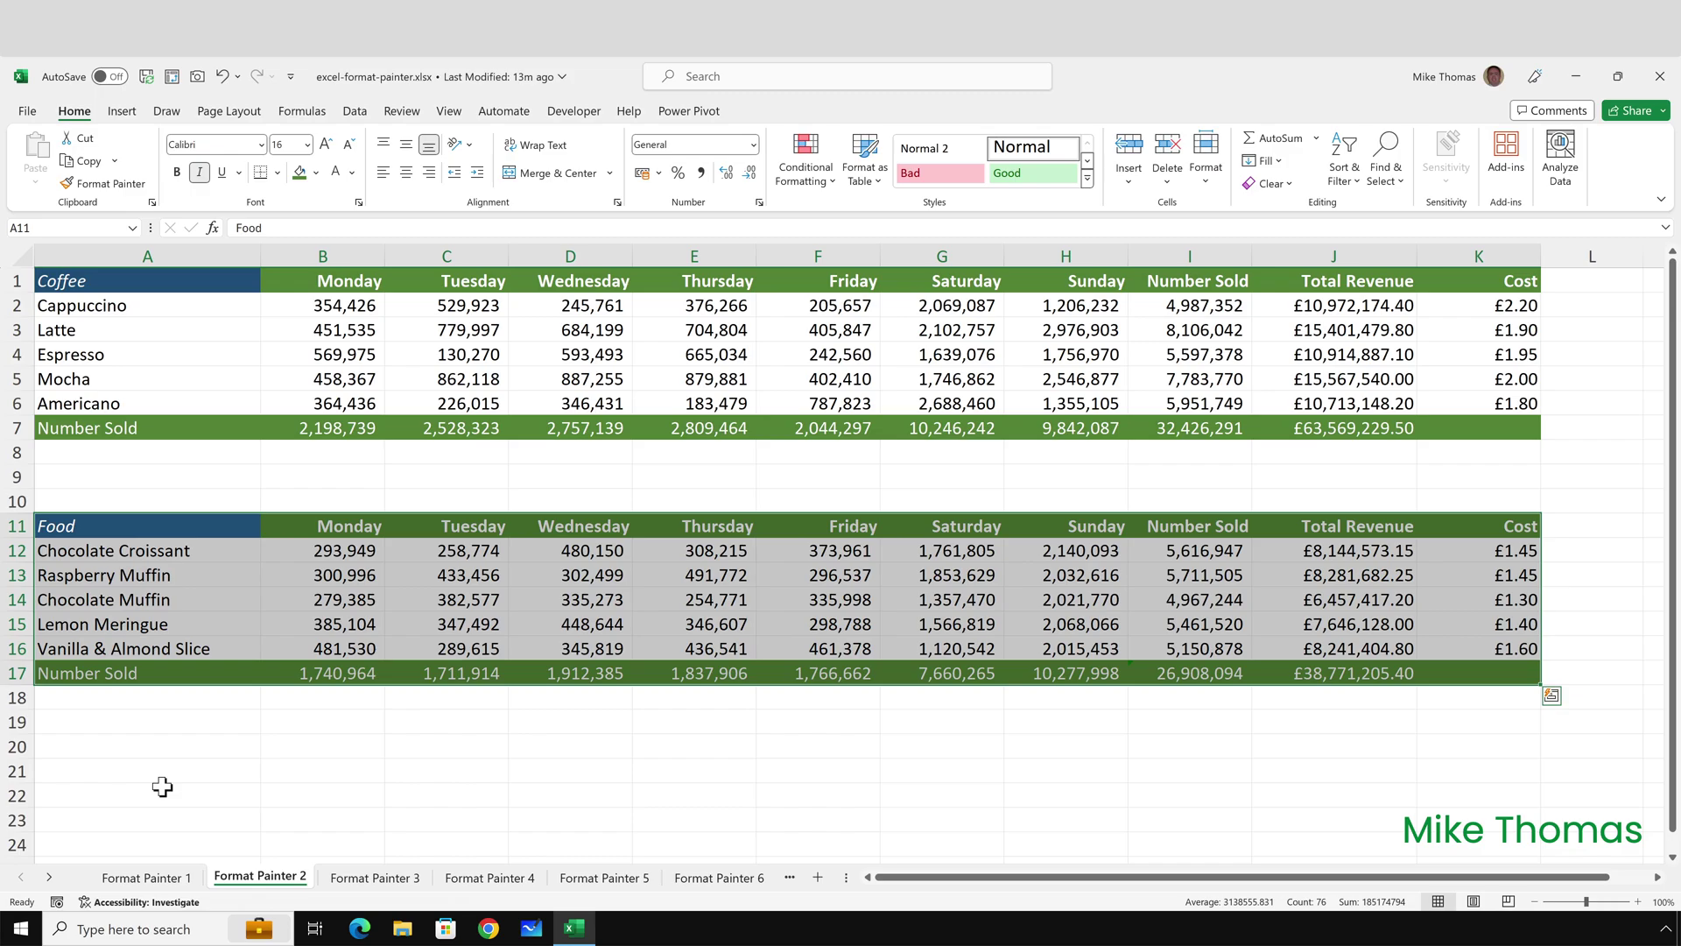
On Format Painter 3, paint the Coffee table A1:K7 format onto the Food table, then go to Format Painter 4.
click(358, 877)
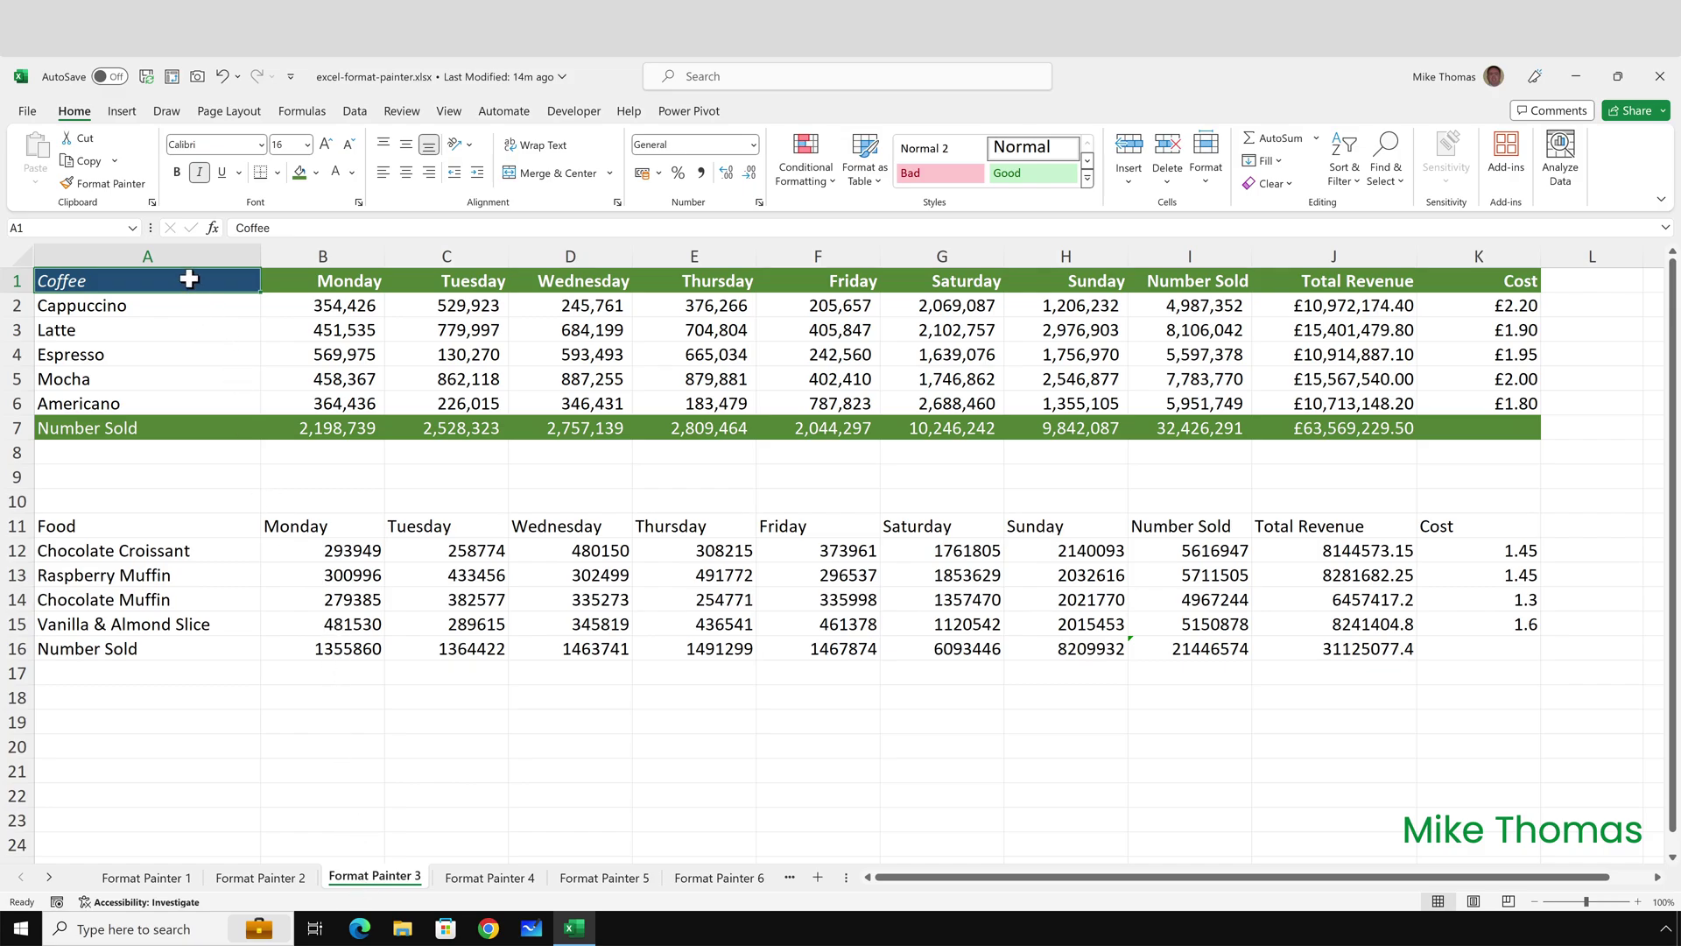
drag(189, 278, 1475, 420)
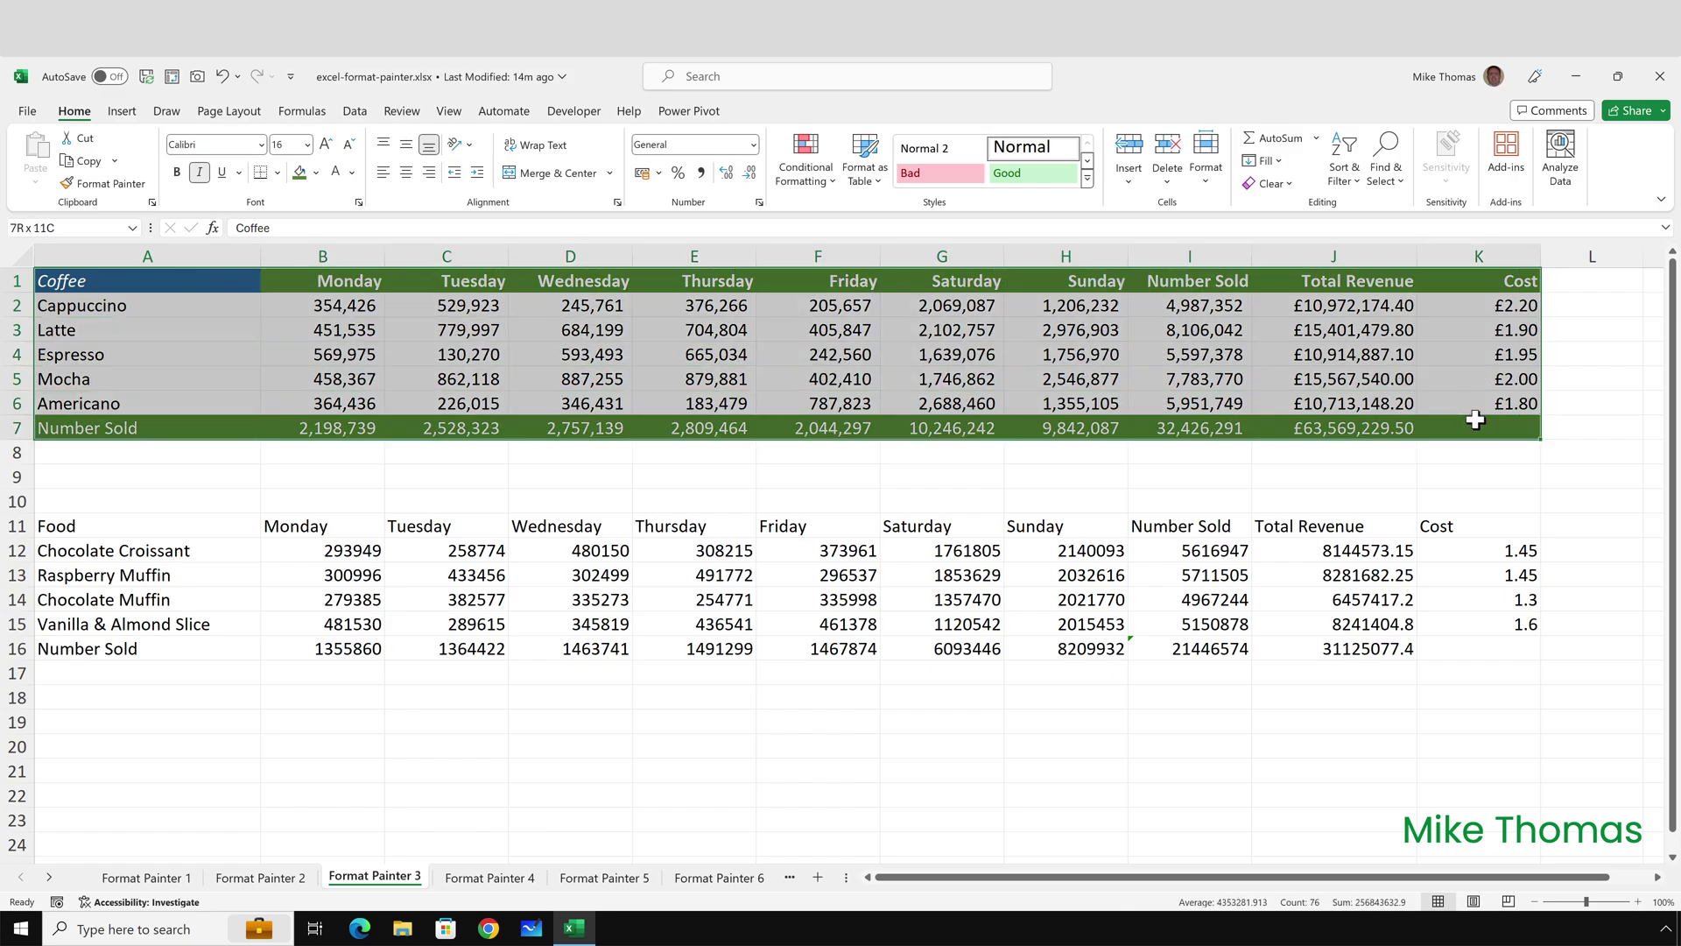
click(111, 185)
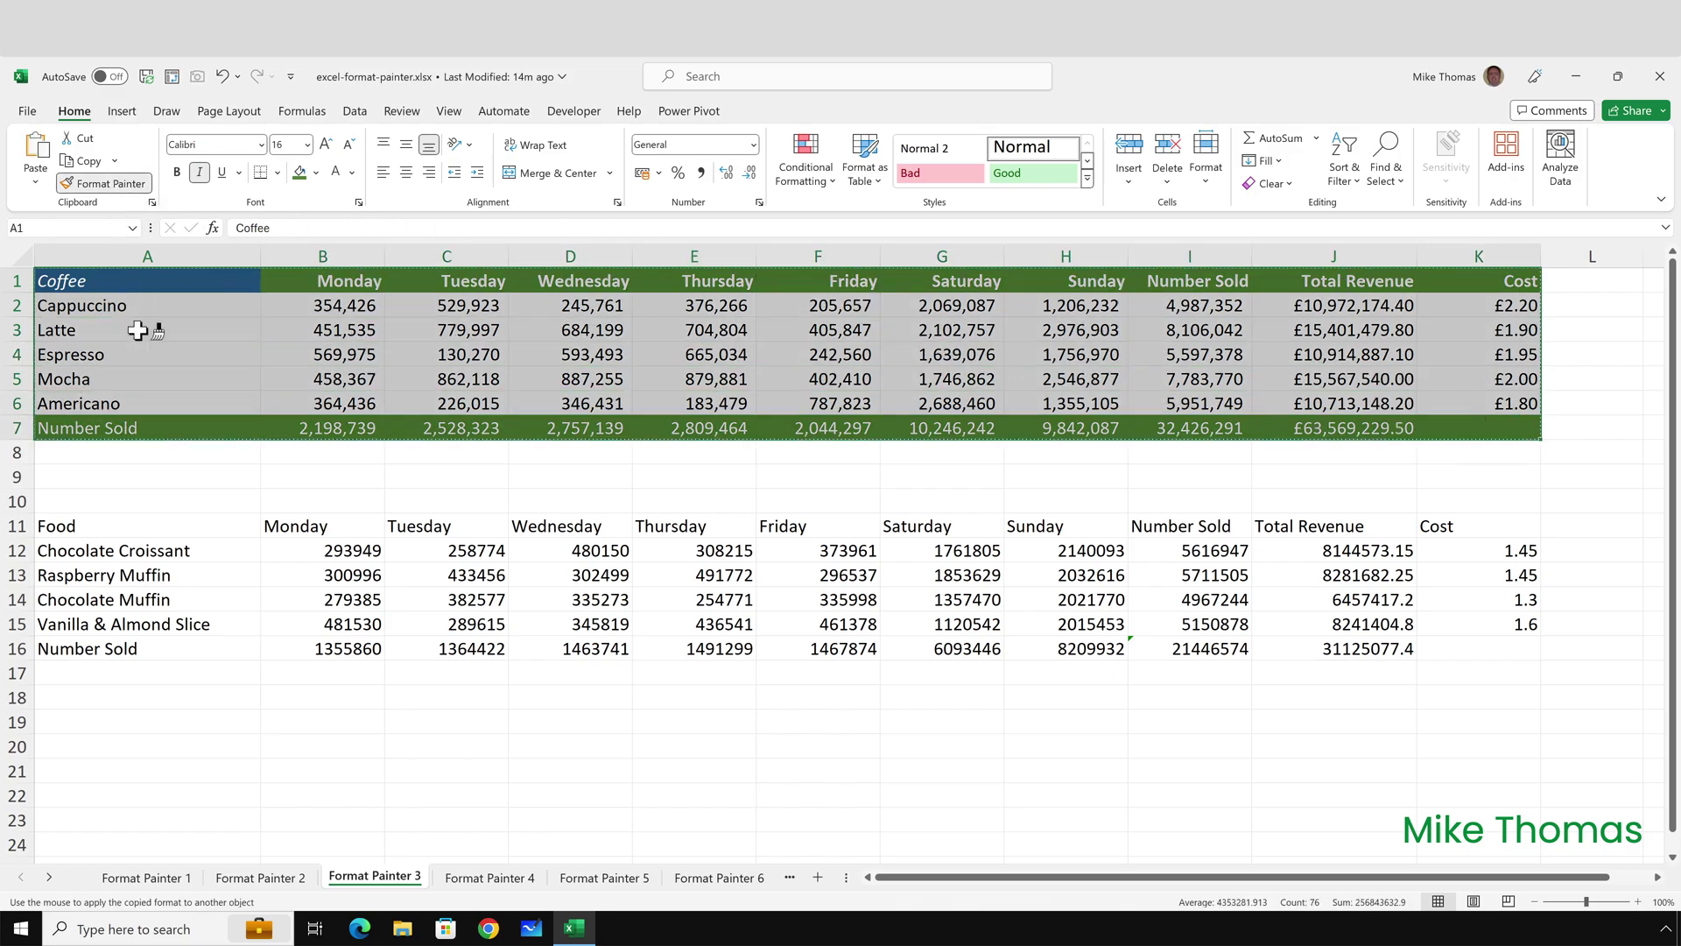
click(104, 528)
click(181, 534)
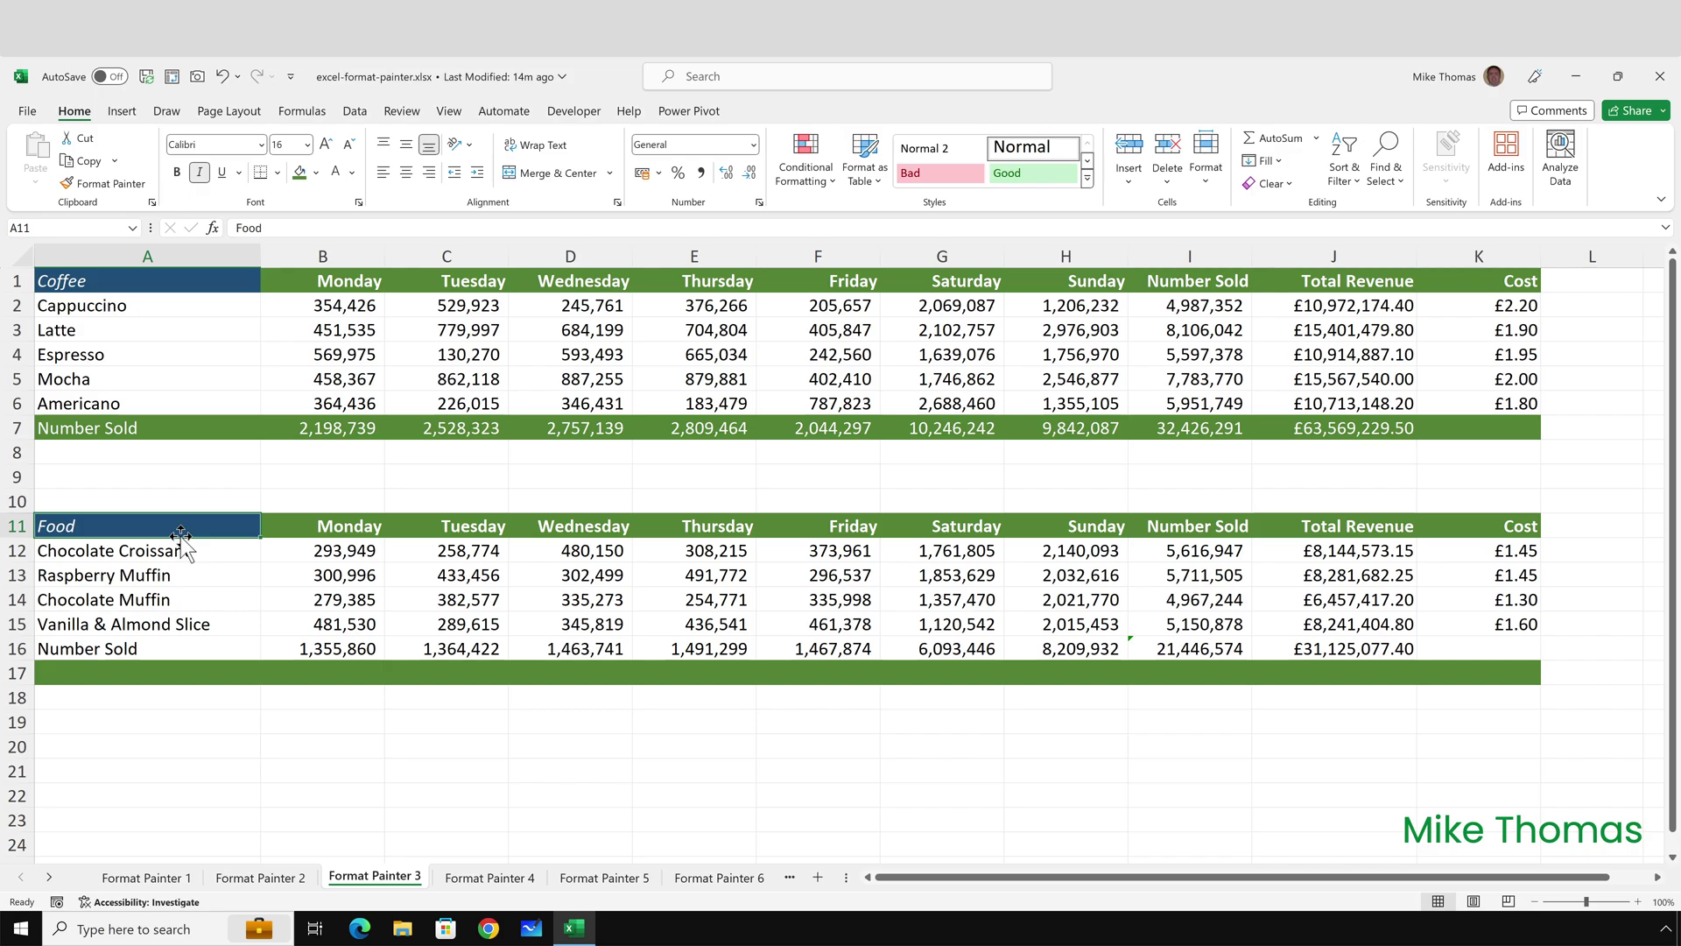
click(489, 876)
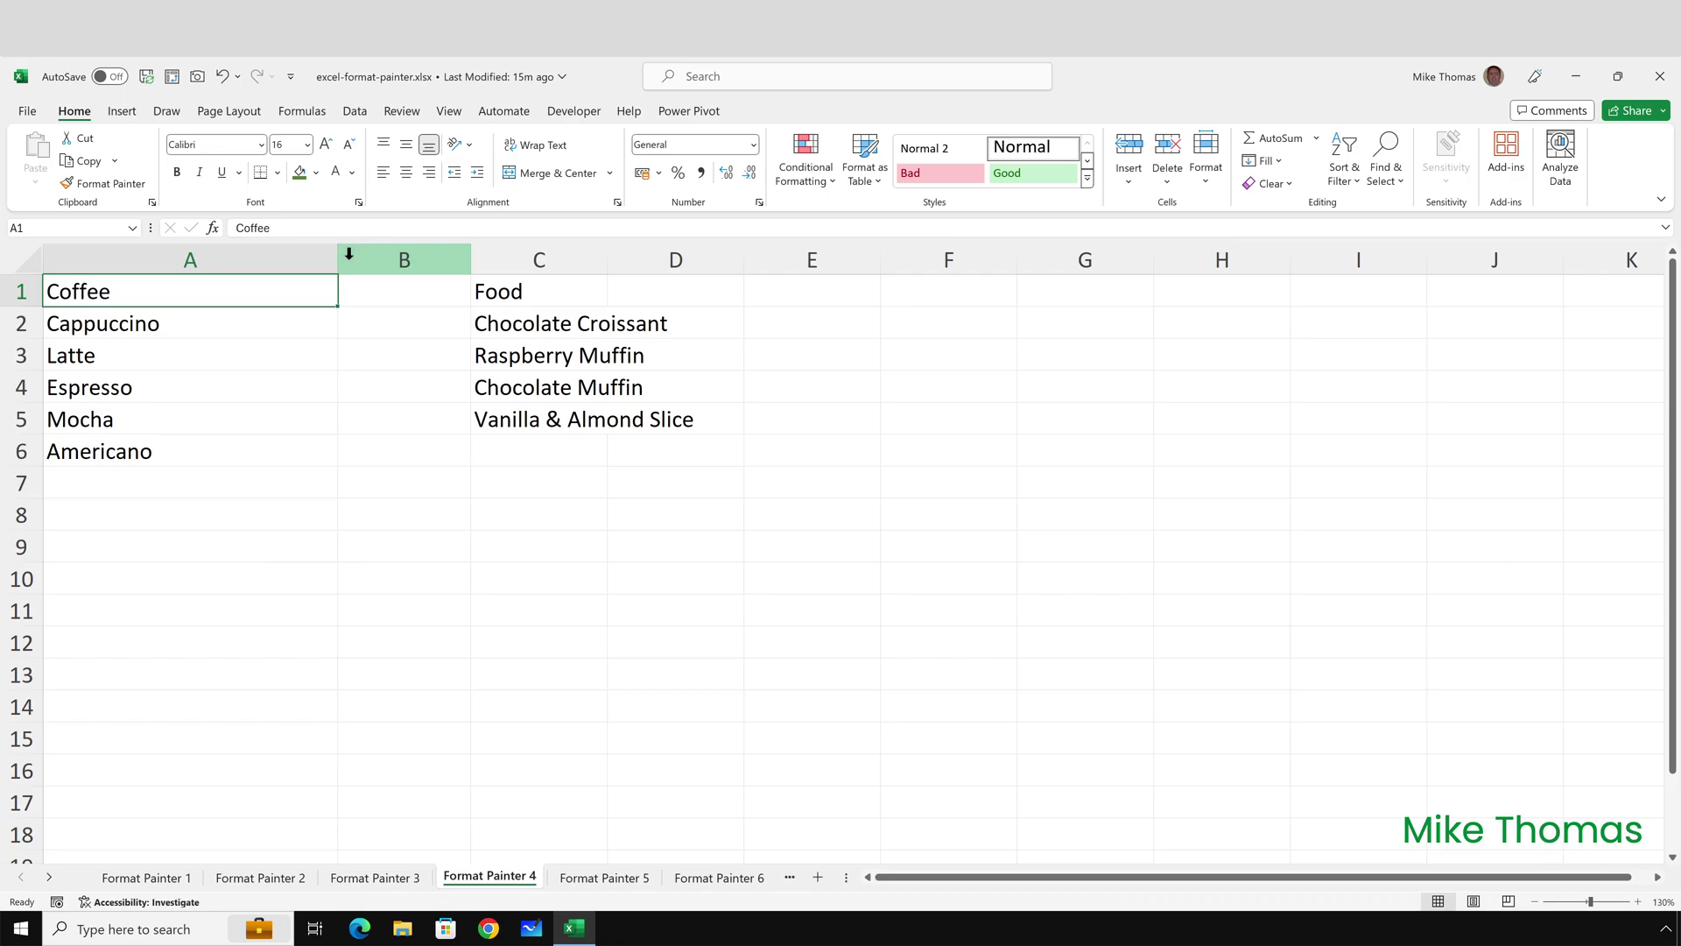
Copy column A's 22.95 width onto the Food column C with the Format Painter.
drag(339, 260, 340, 259)
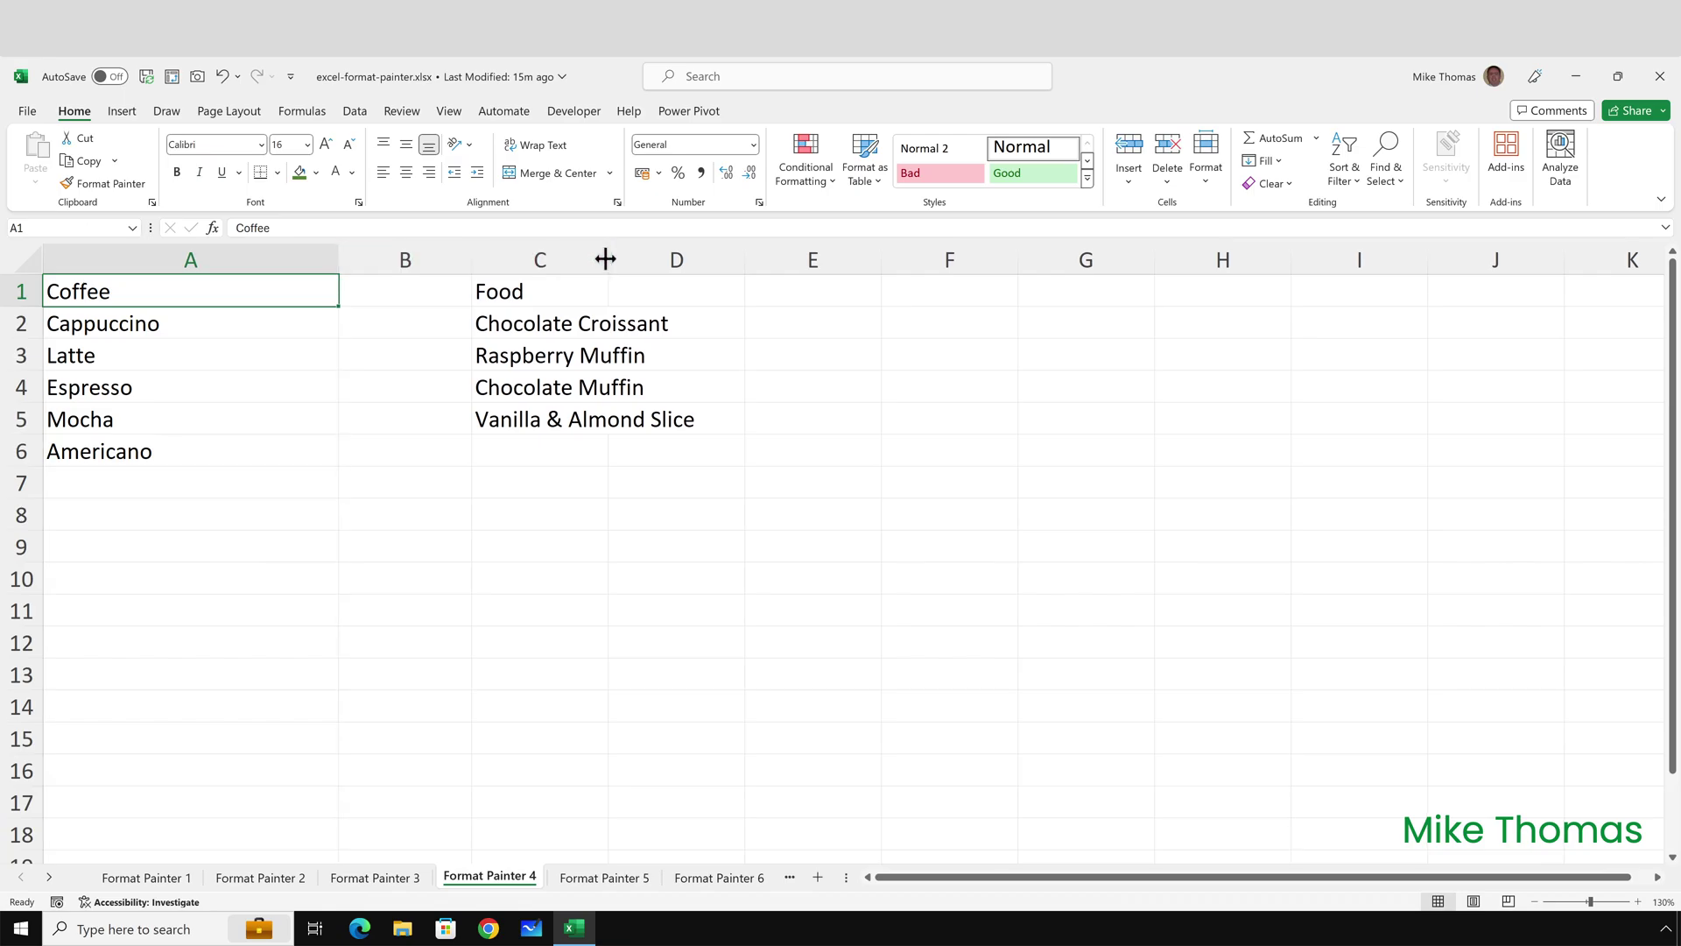
drag(605, 258, 605, 256)
click(195, 257)
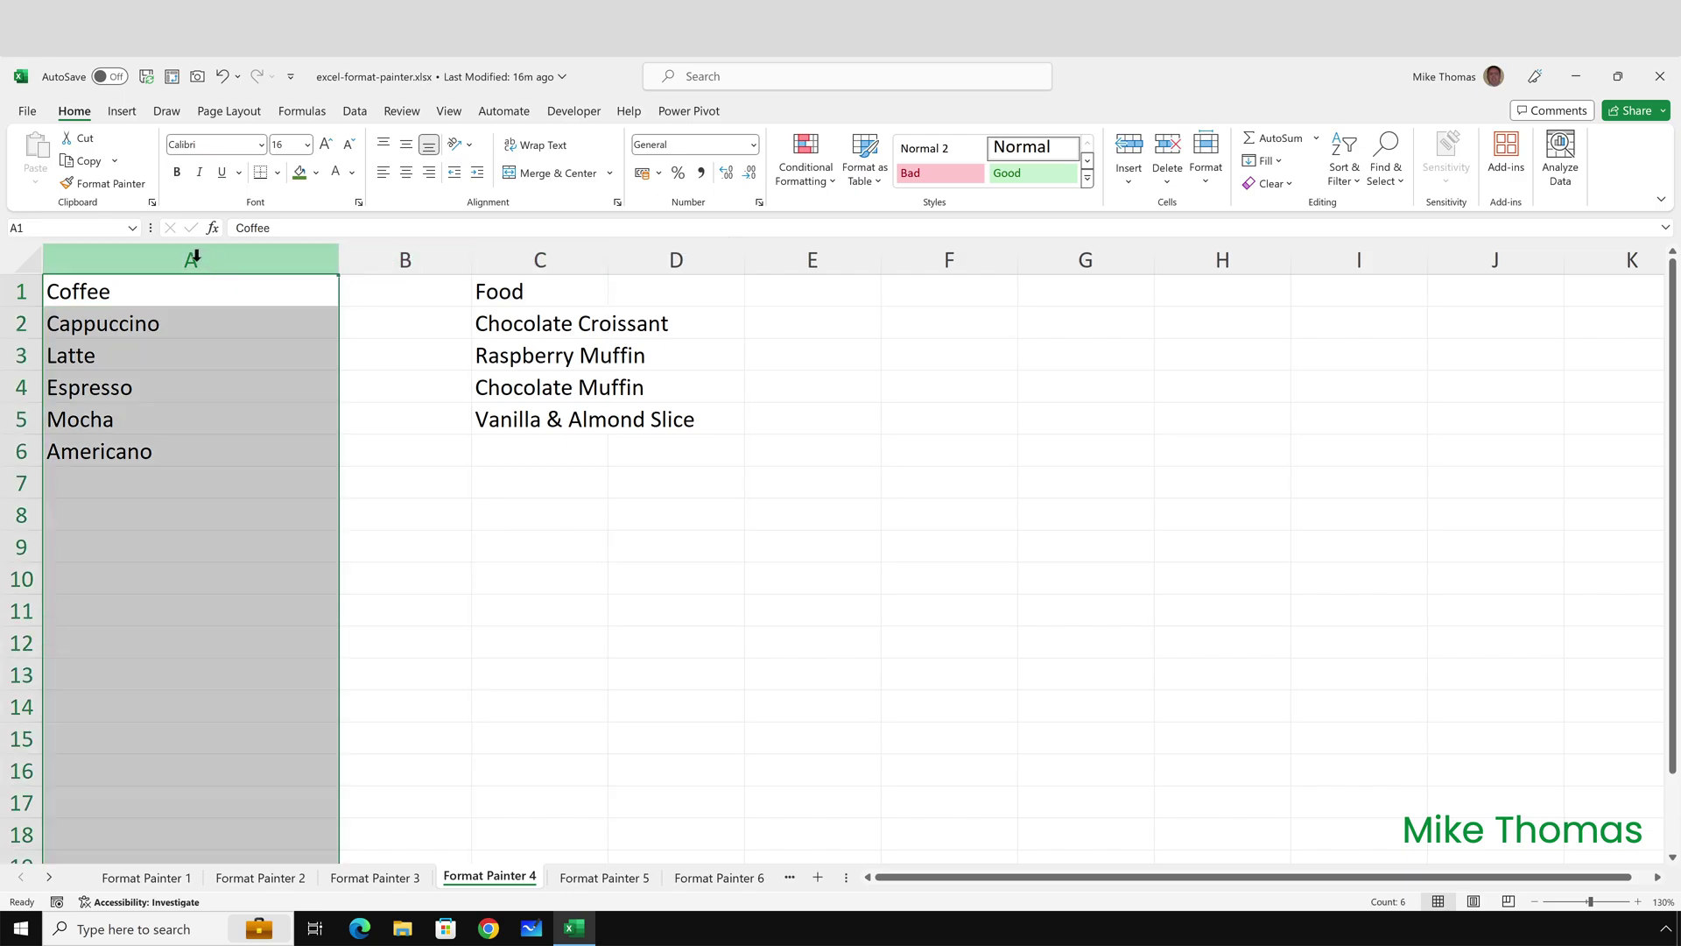
click(123, 182)
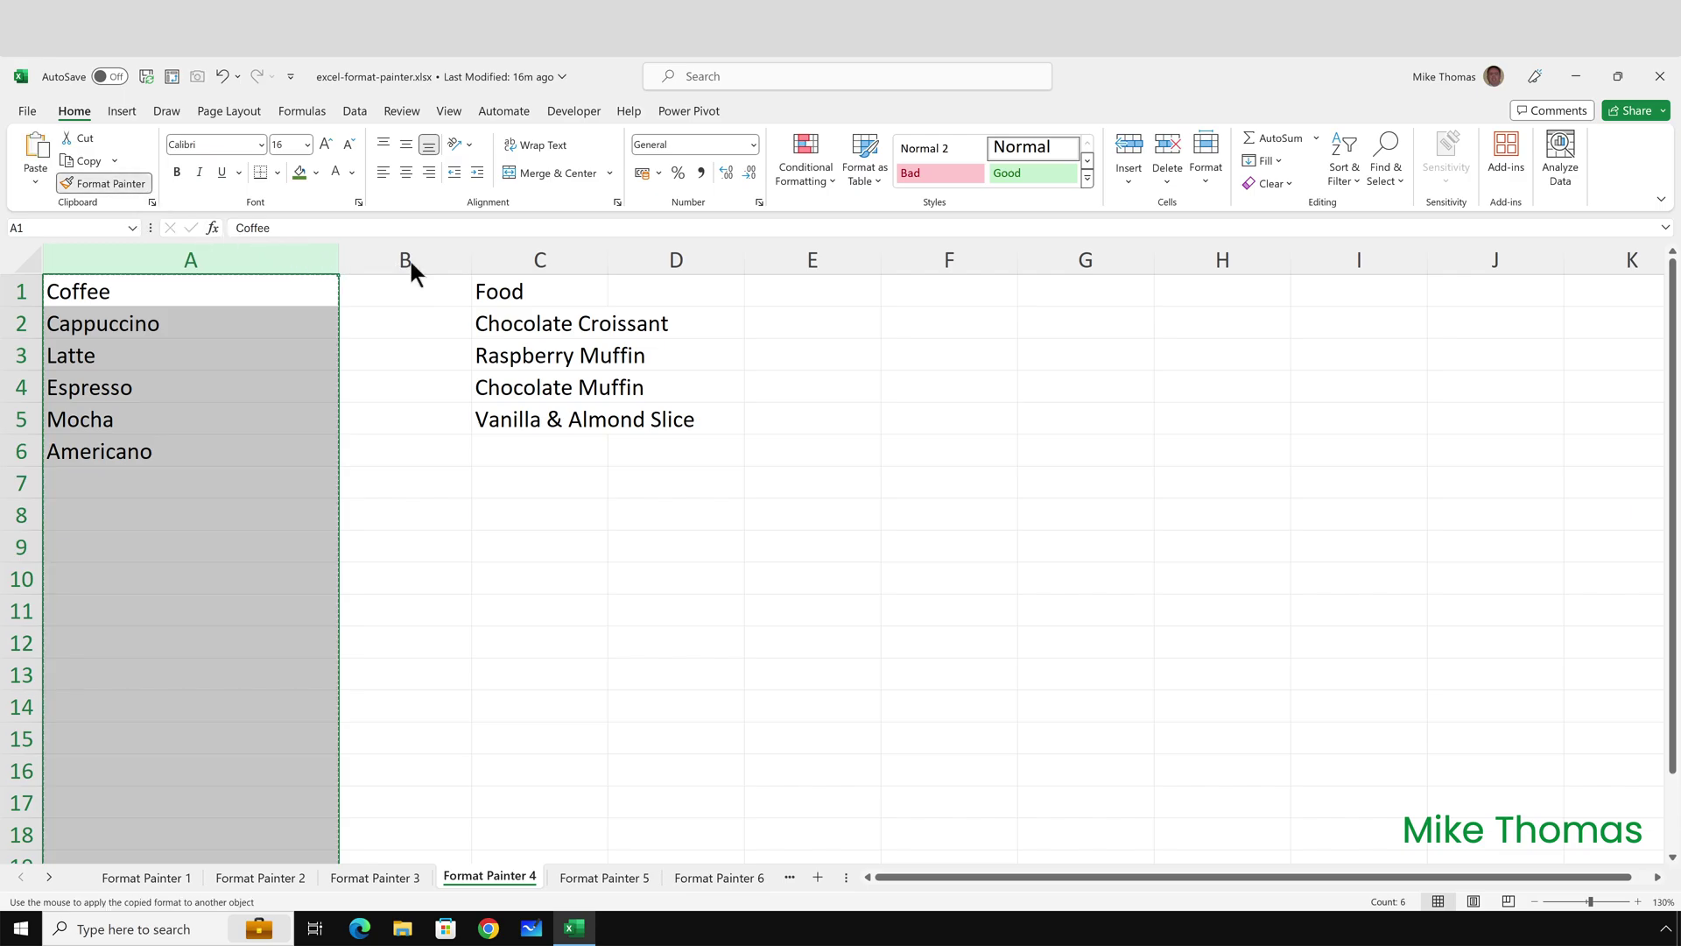
click(553, 256)
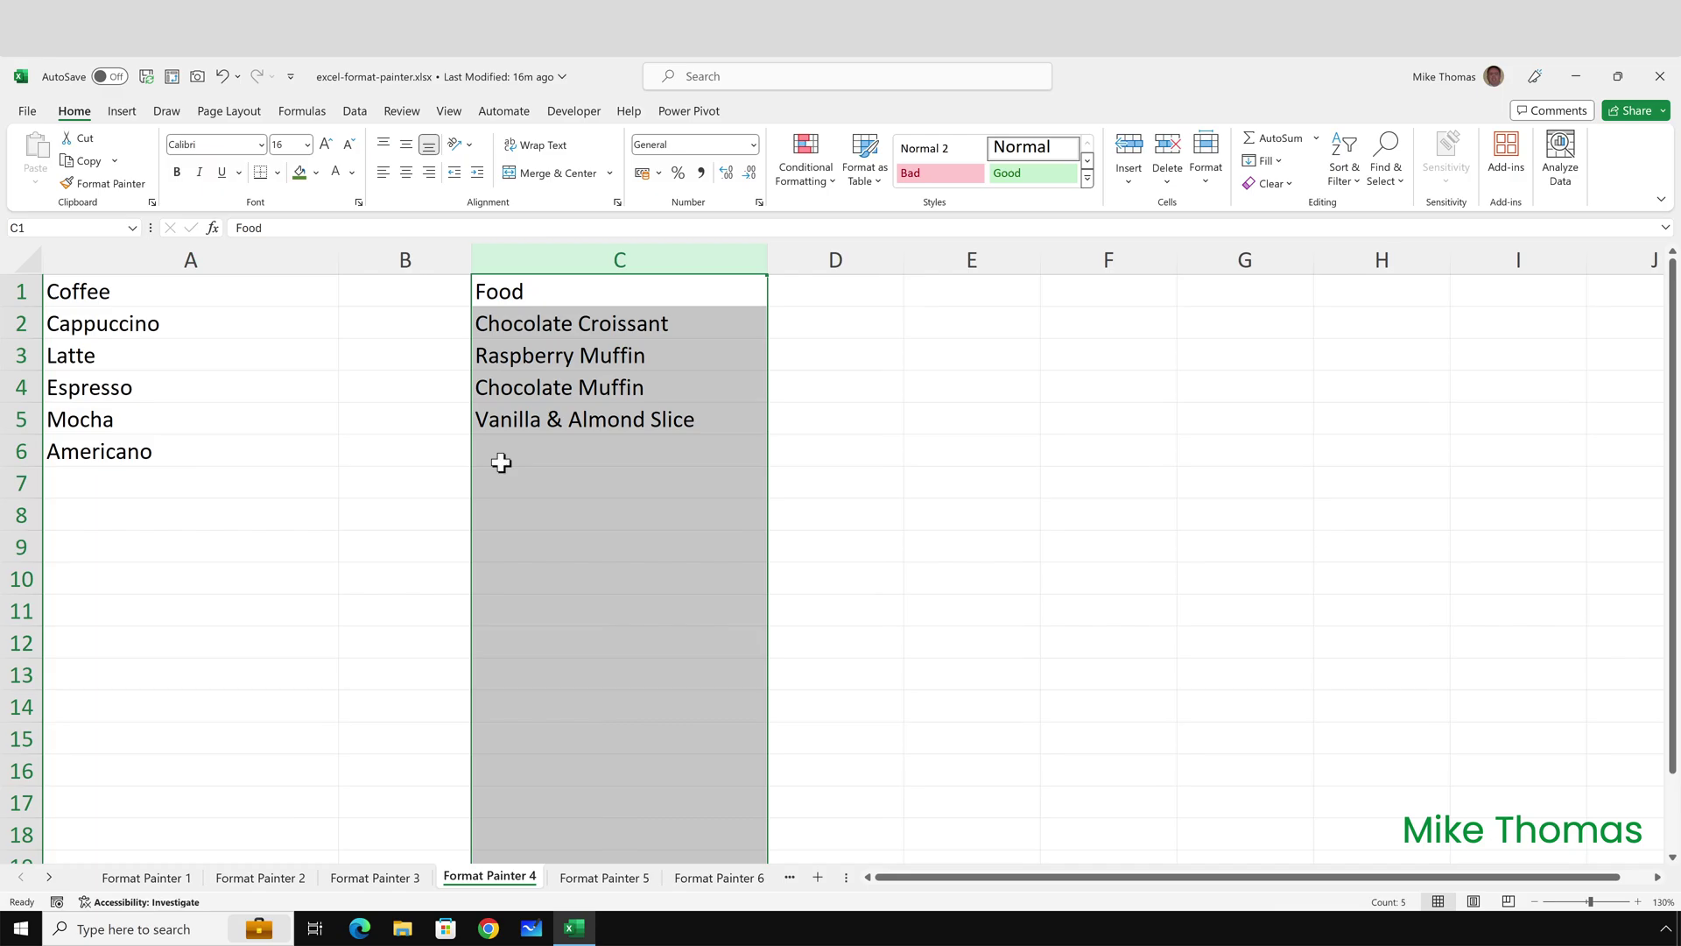
On Format Painter 5, paint column A's green italic header and width onto column C.
click(617, 878)
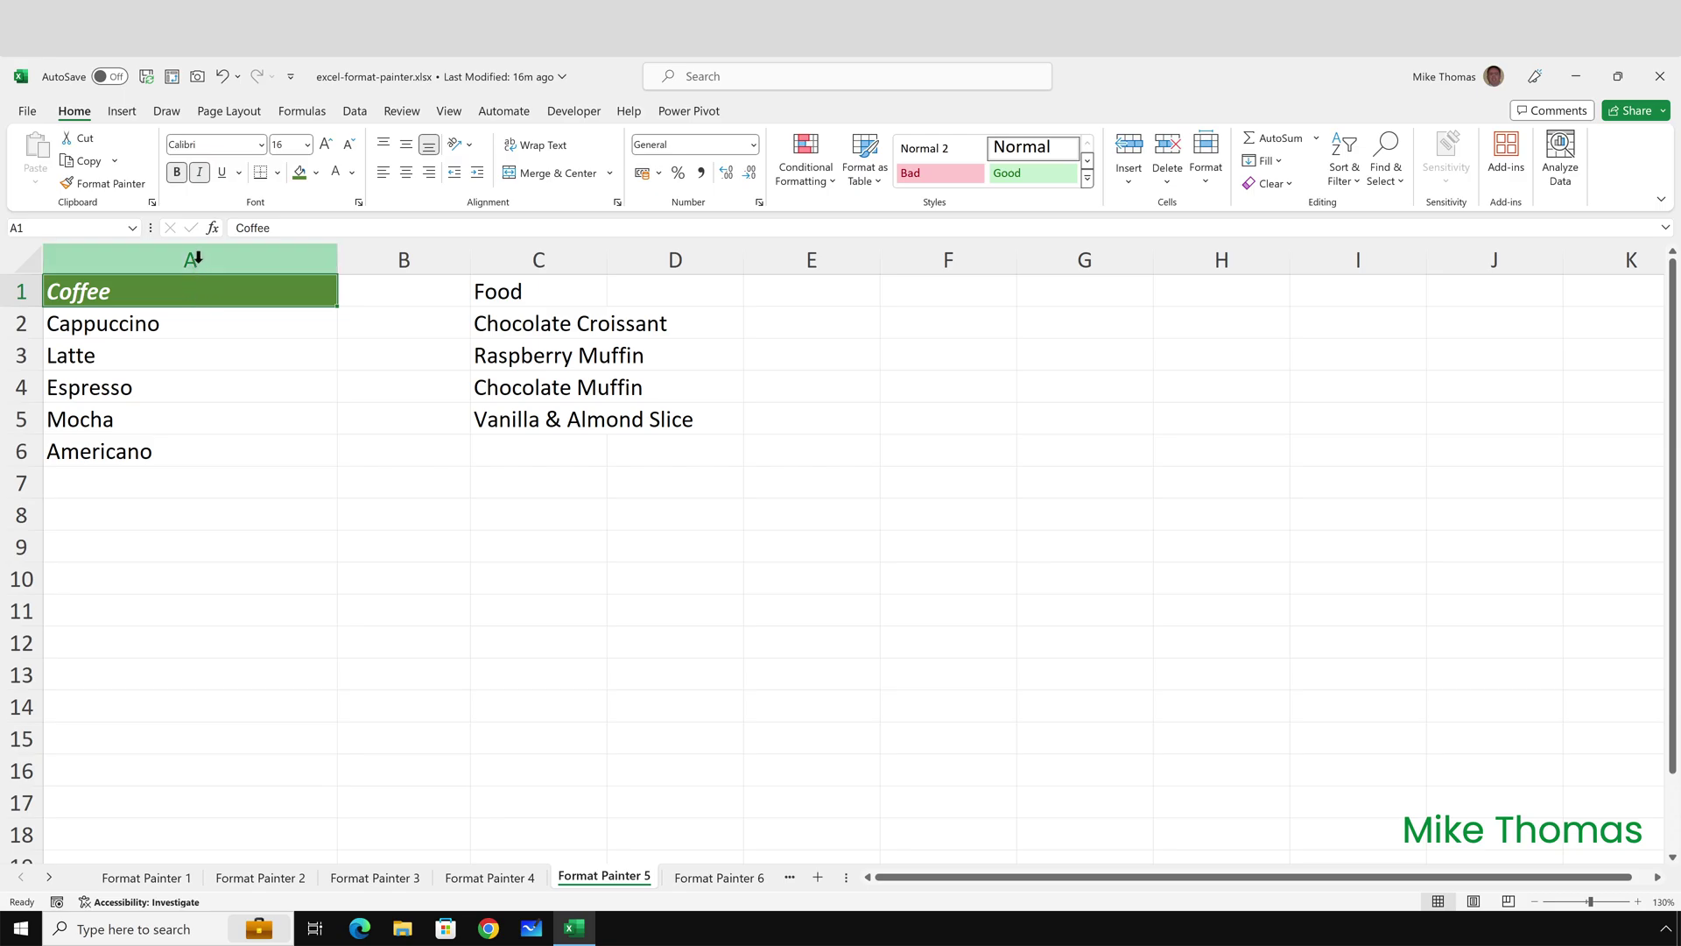
click(194, 255)
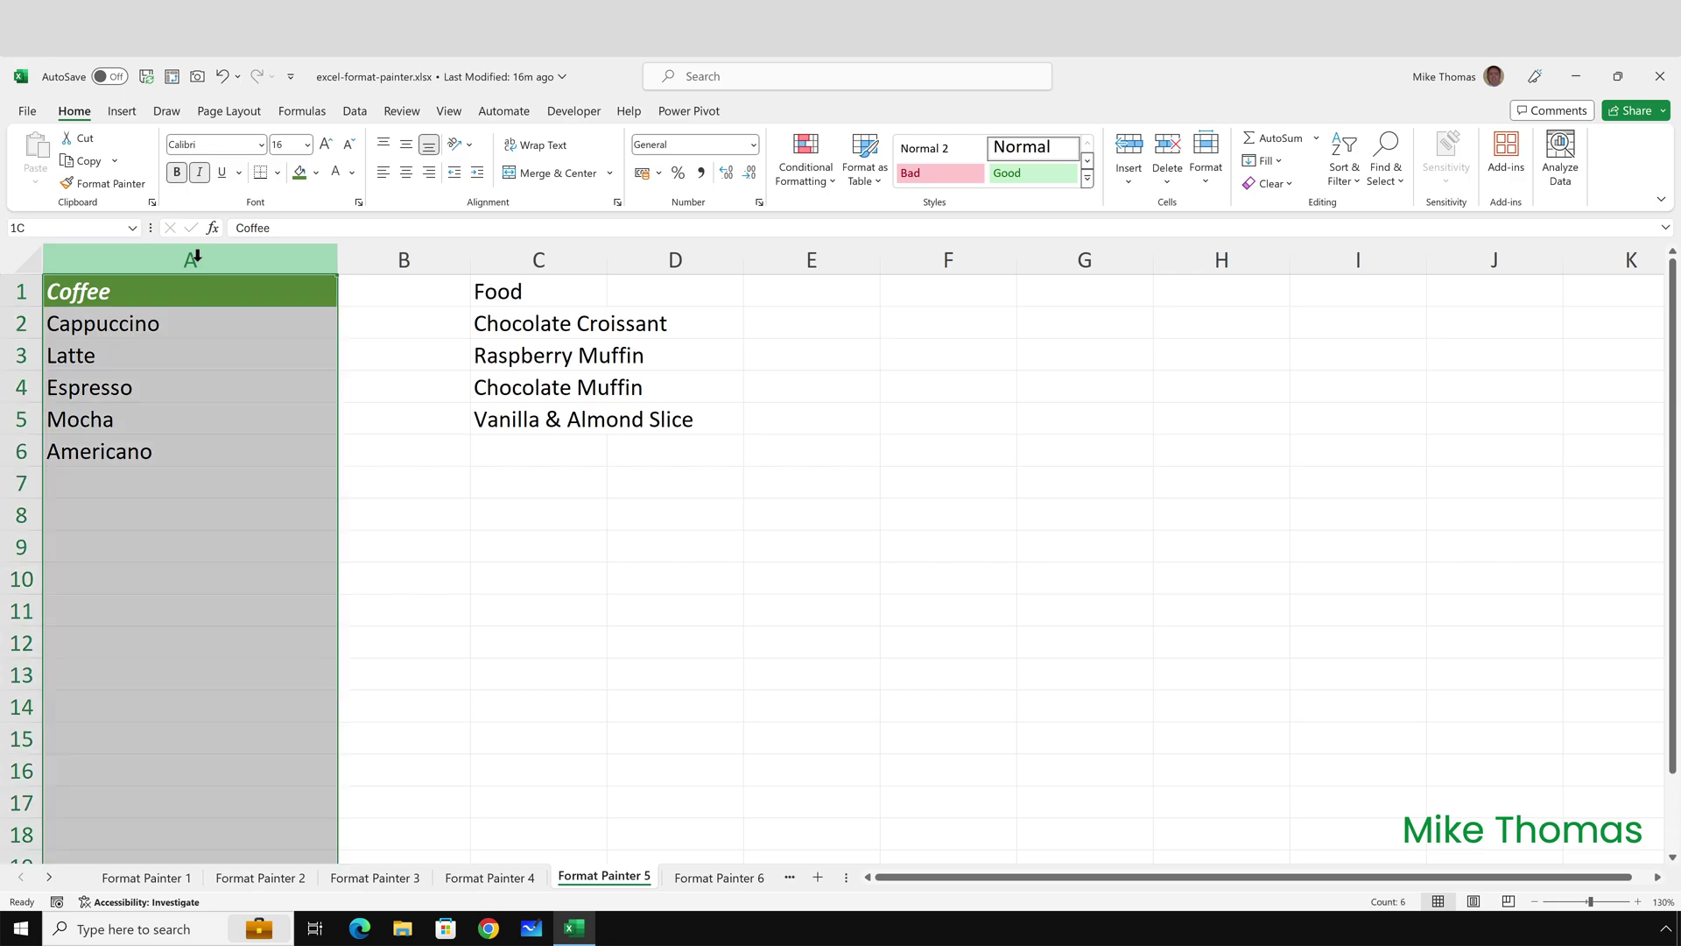
click(133, 184)
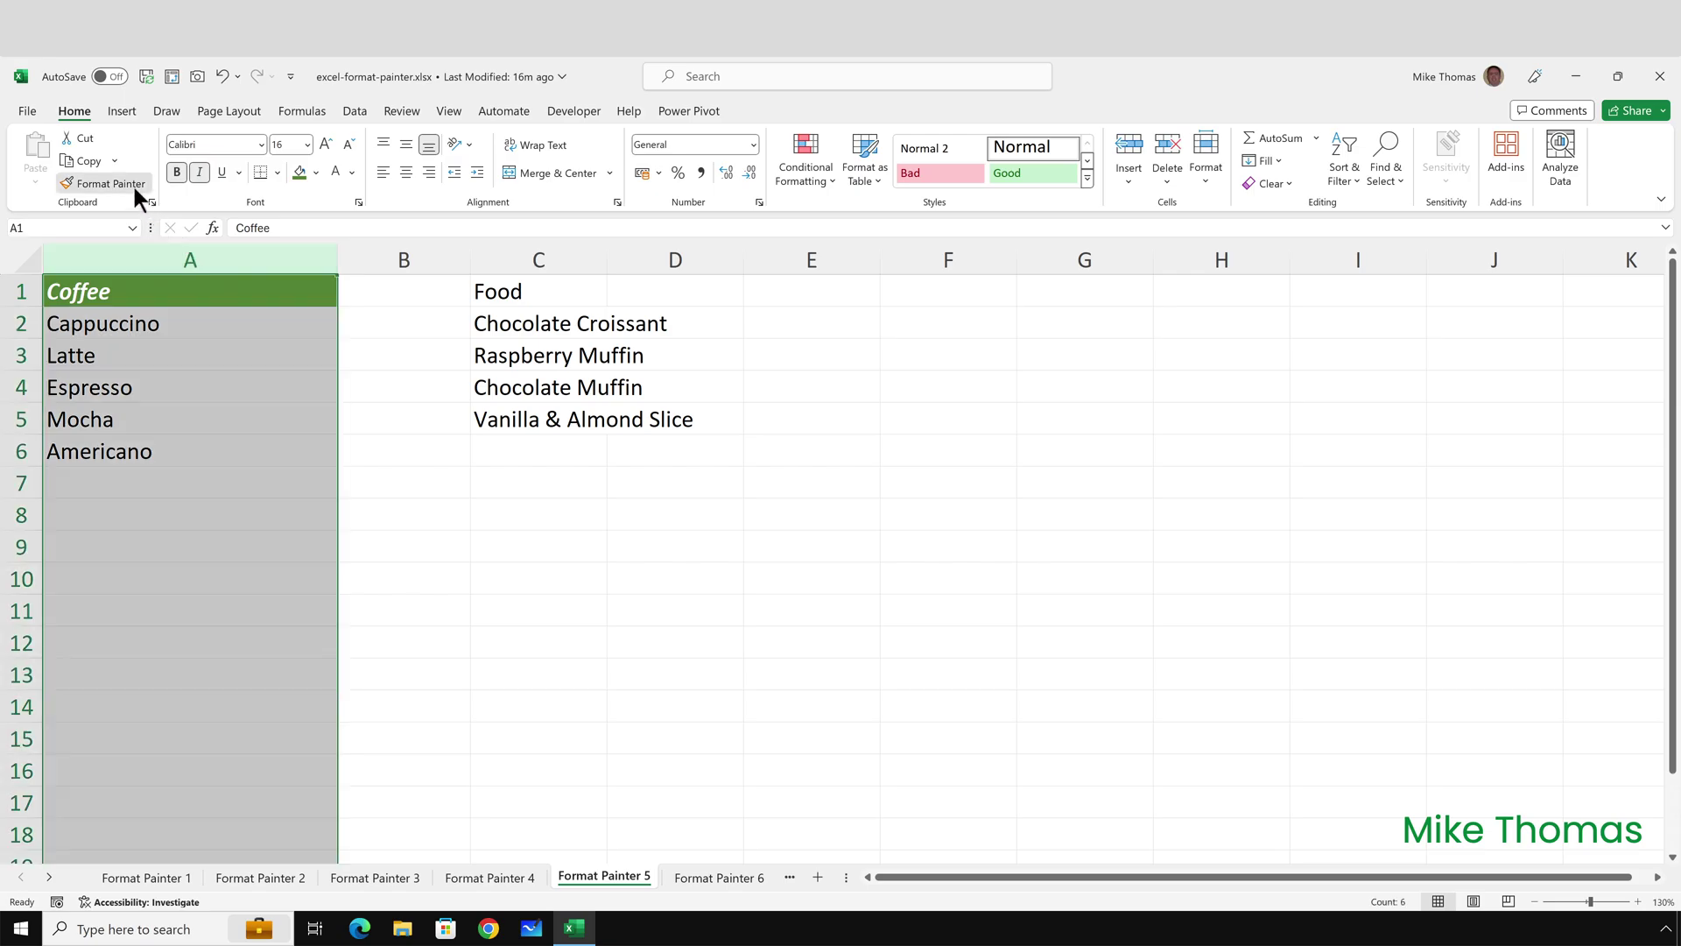
click(540, 254)
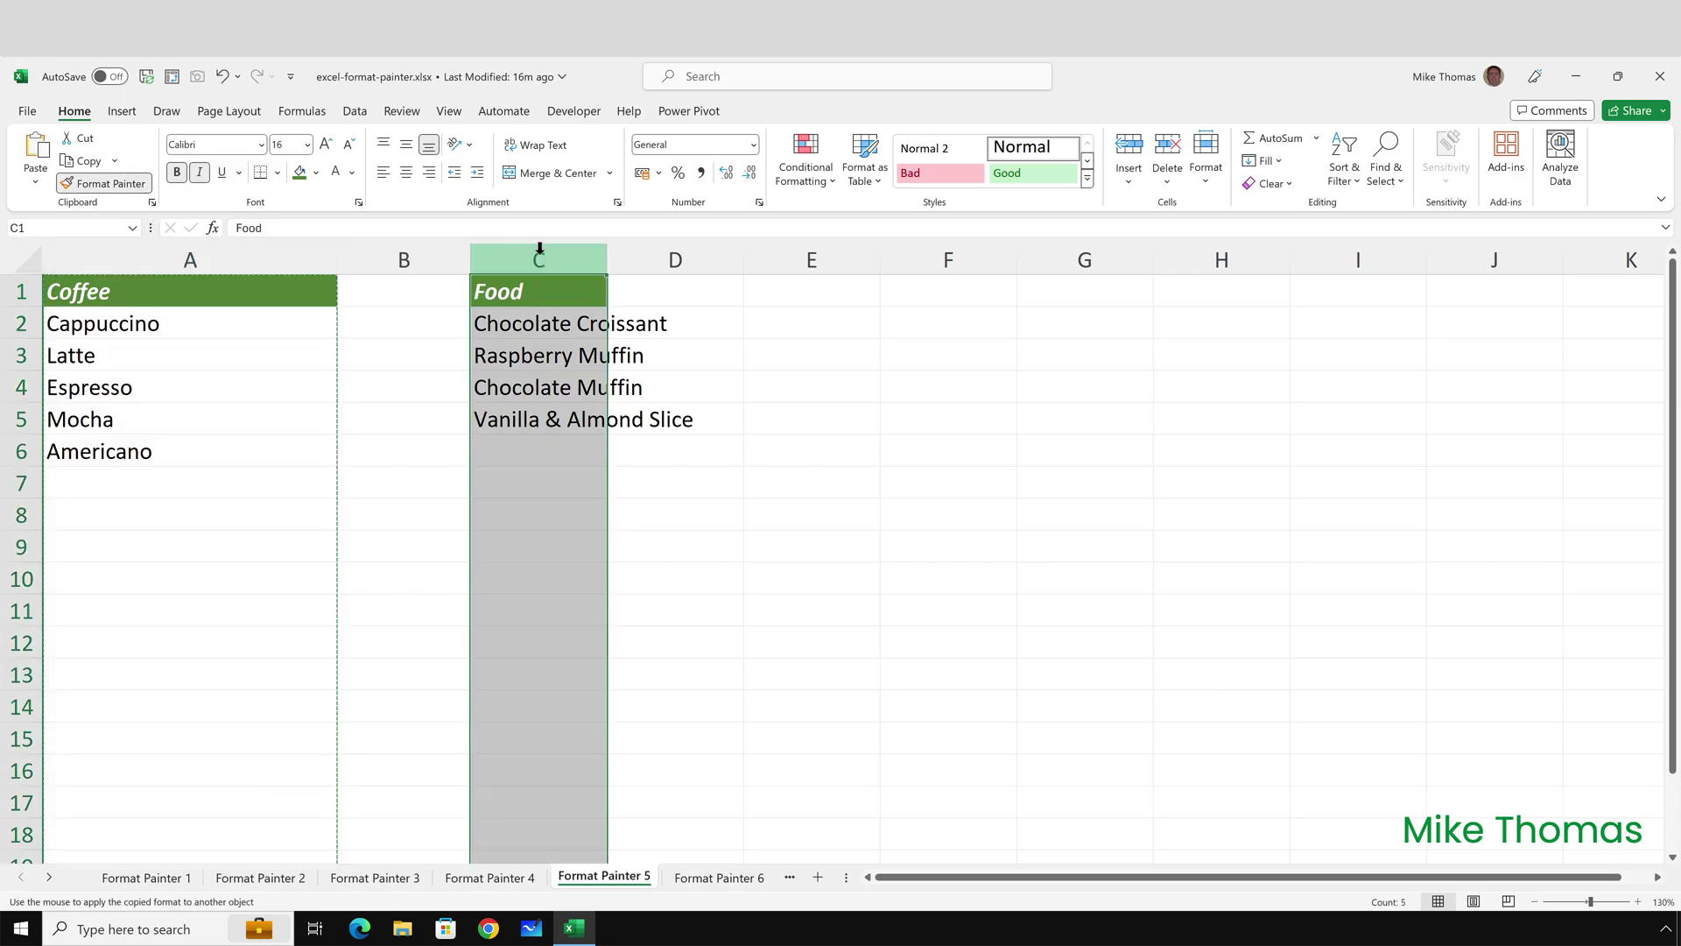
click(417, 397)
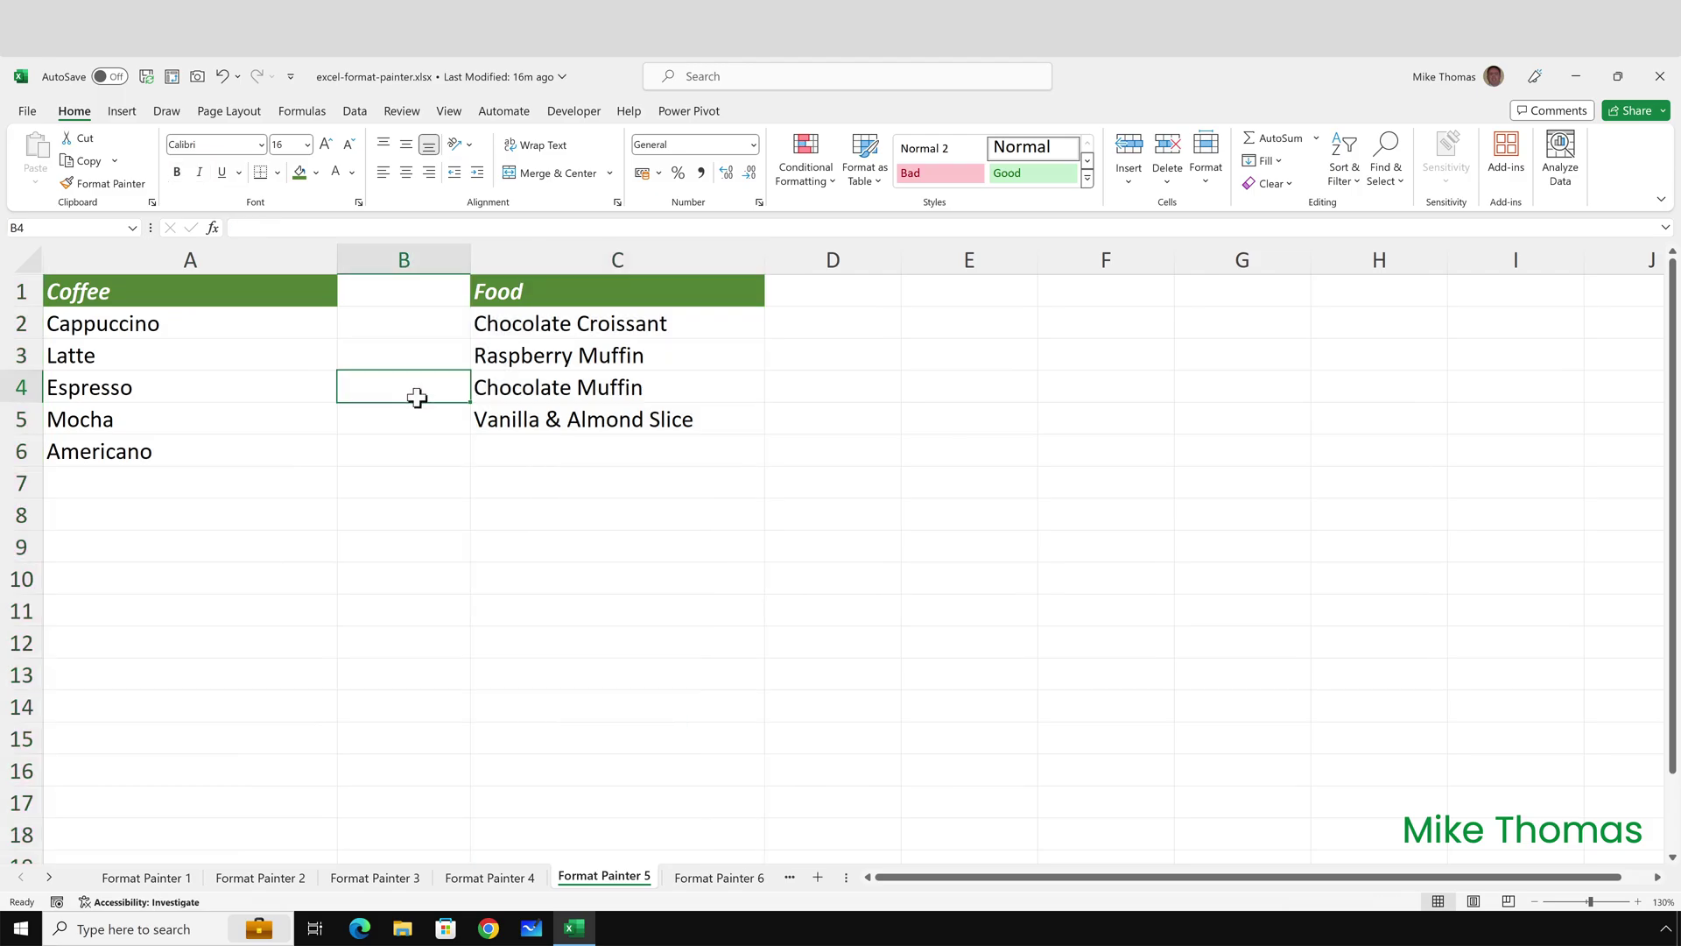
On Format Painter 6, paint Week 1's A1:B6 format onto the Week 2, 3 and 4 tables at D1, G1 and J1.
key(ctrl+Page_Down)
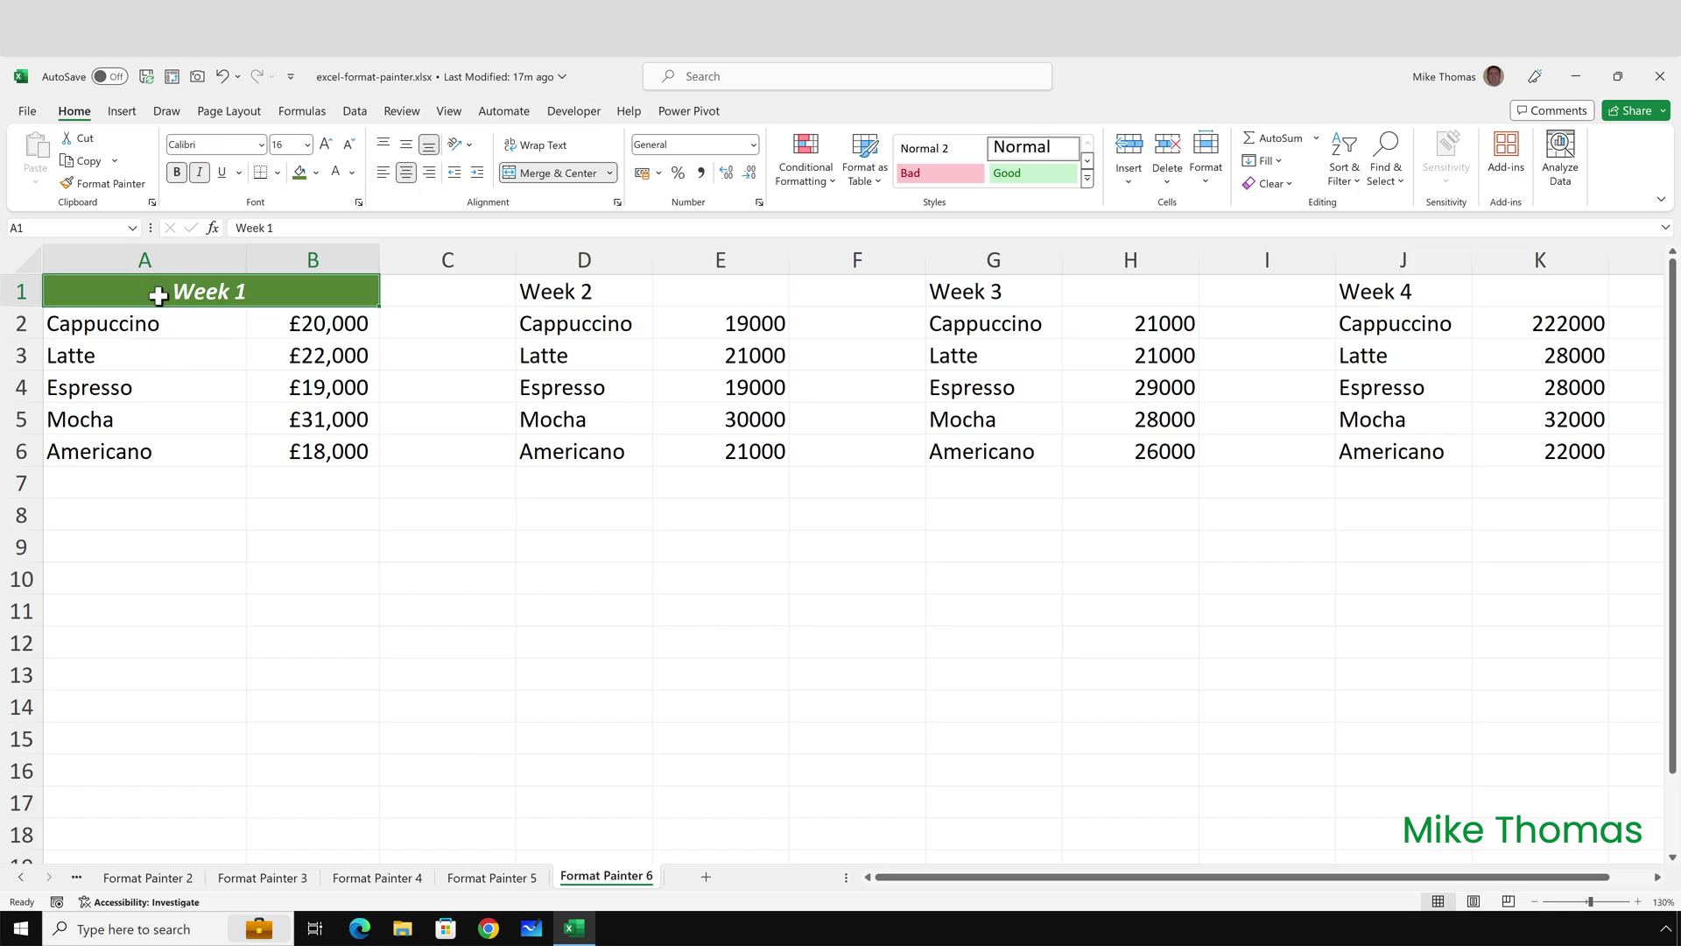
drag(158, 292, 163, 447)
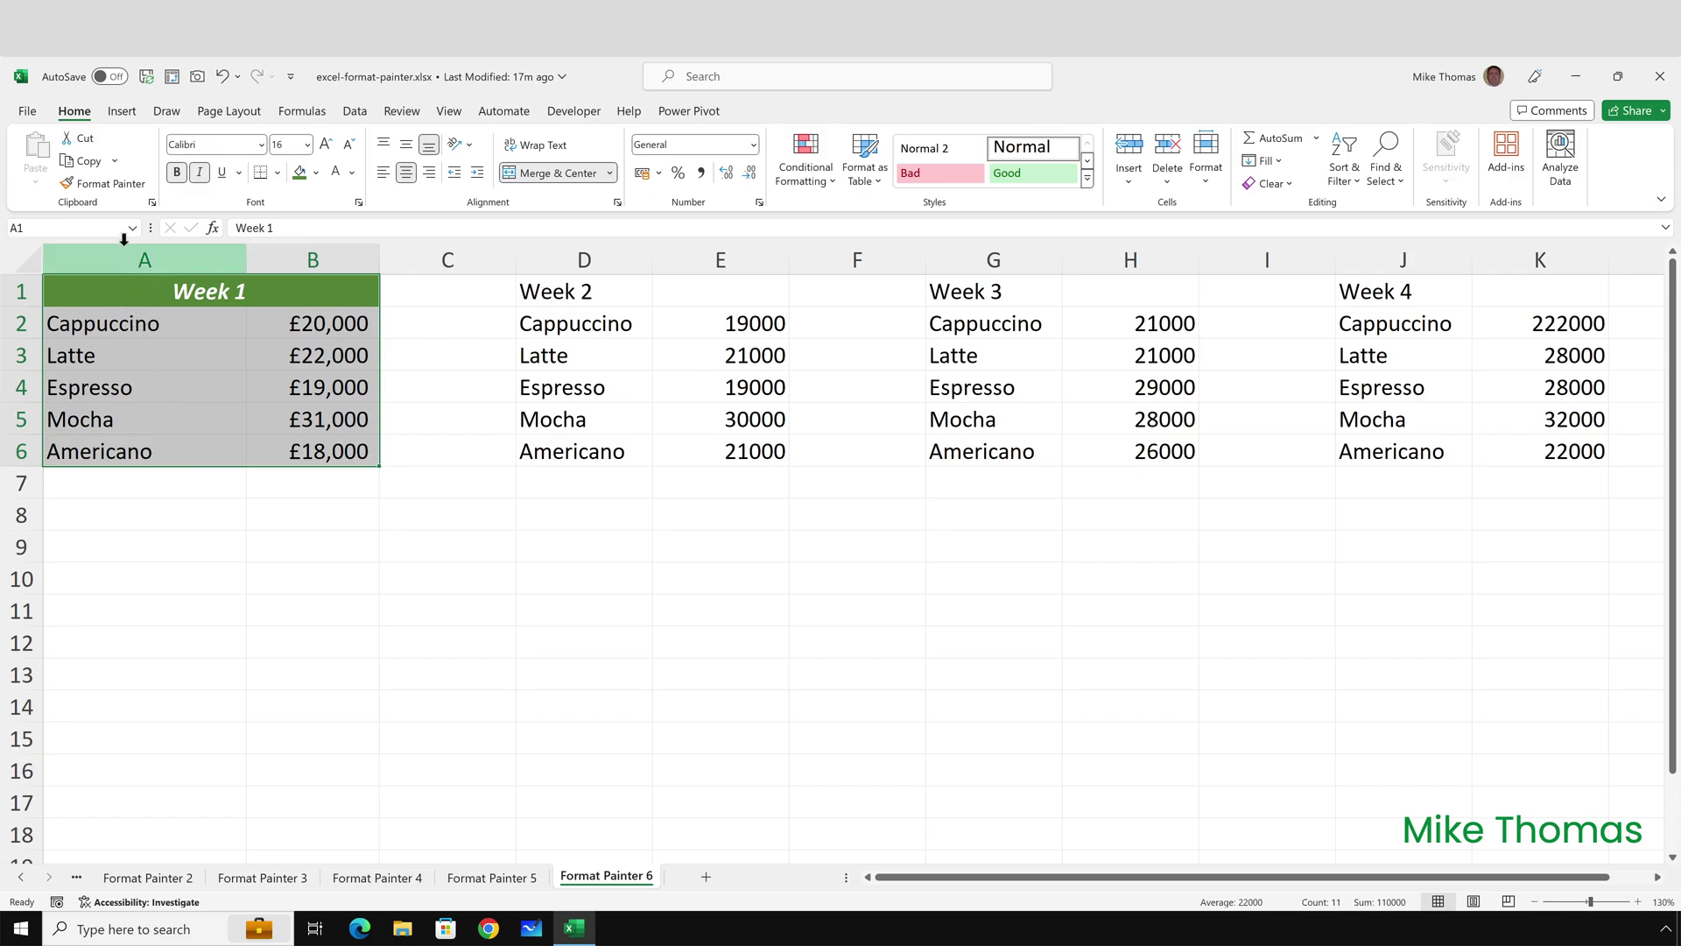
click(119, 181)
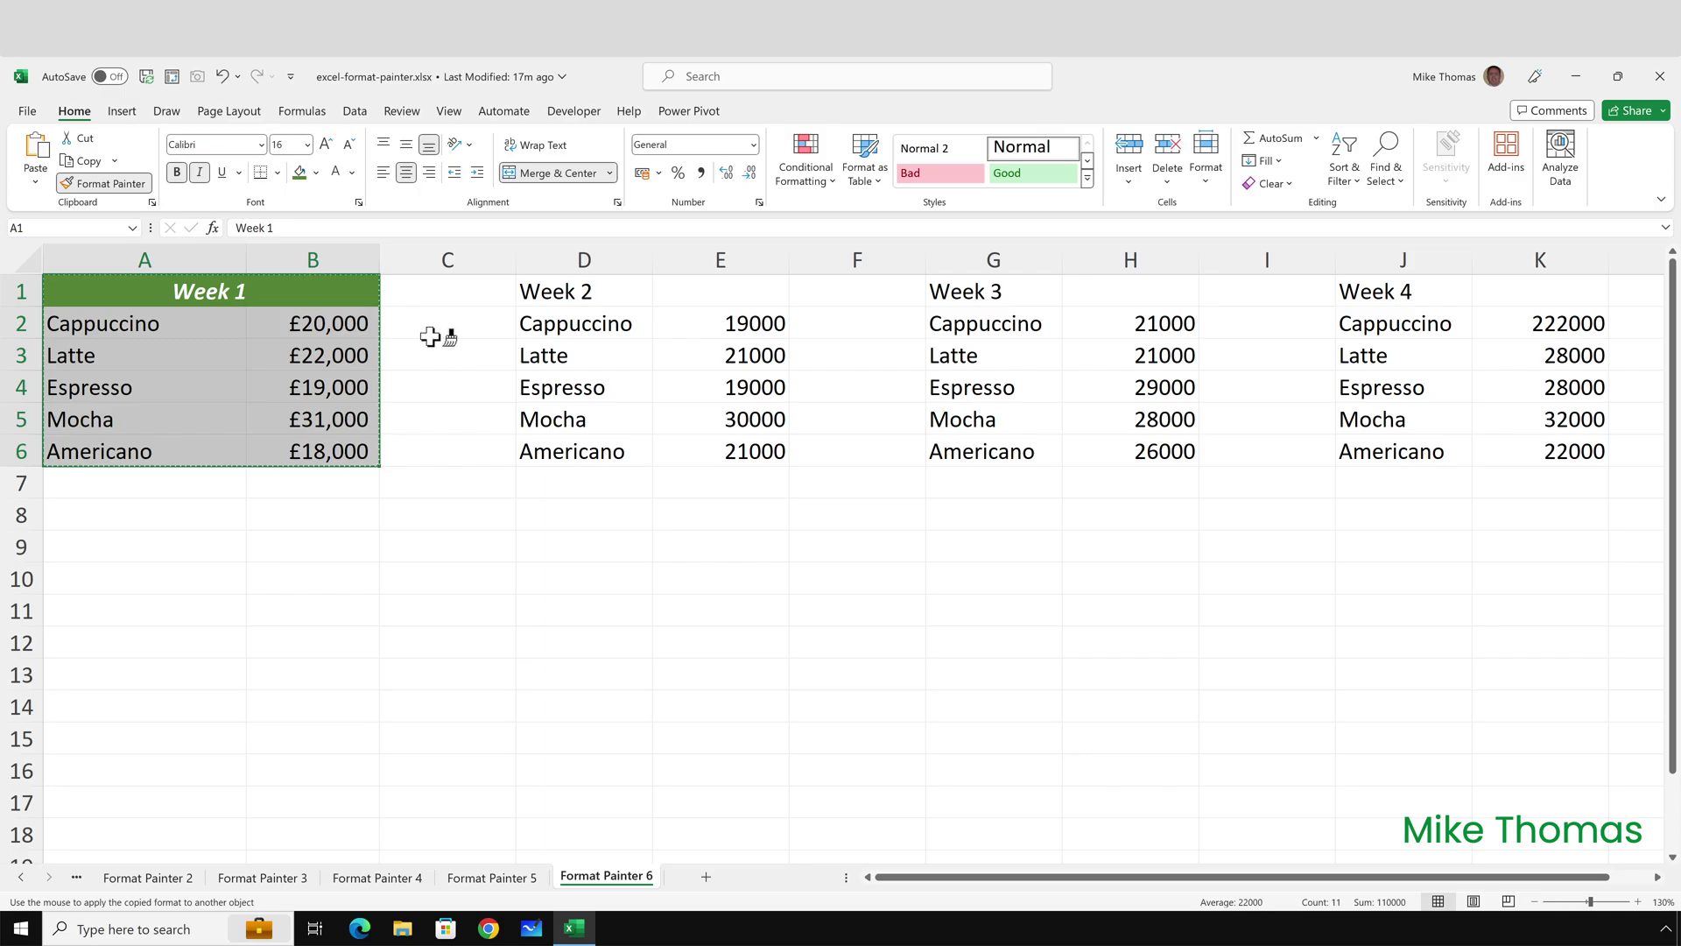
click(556, 298)
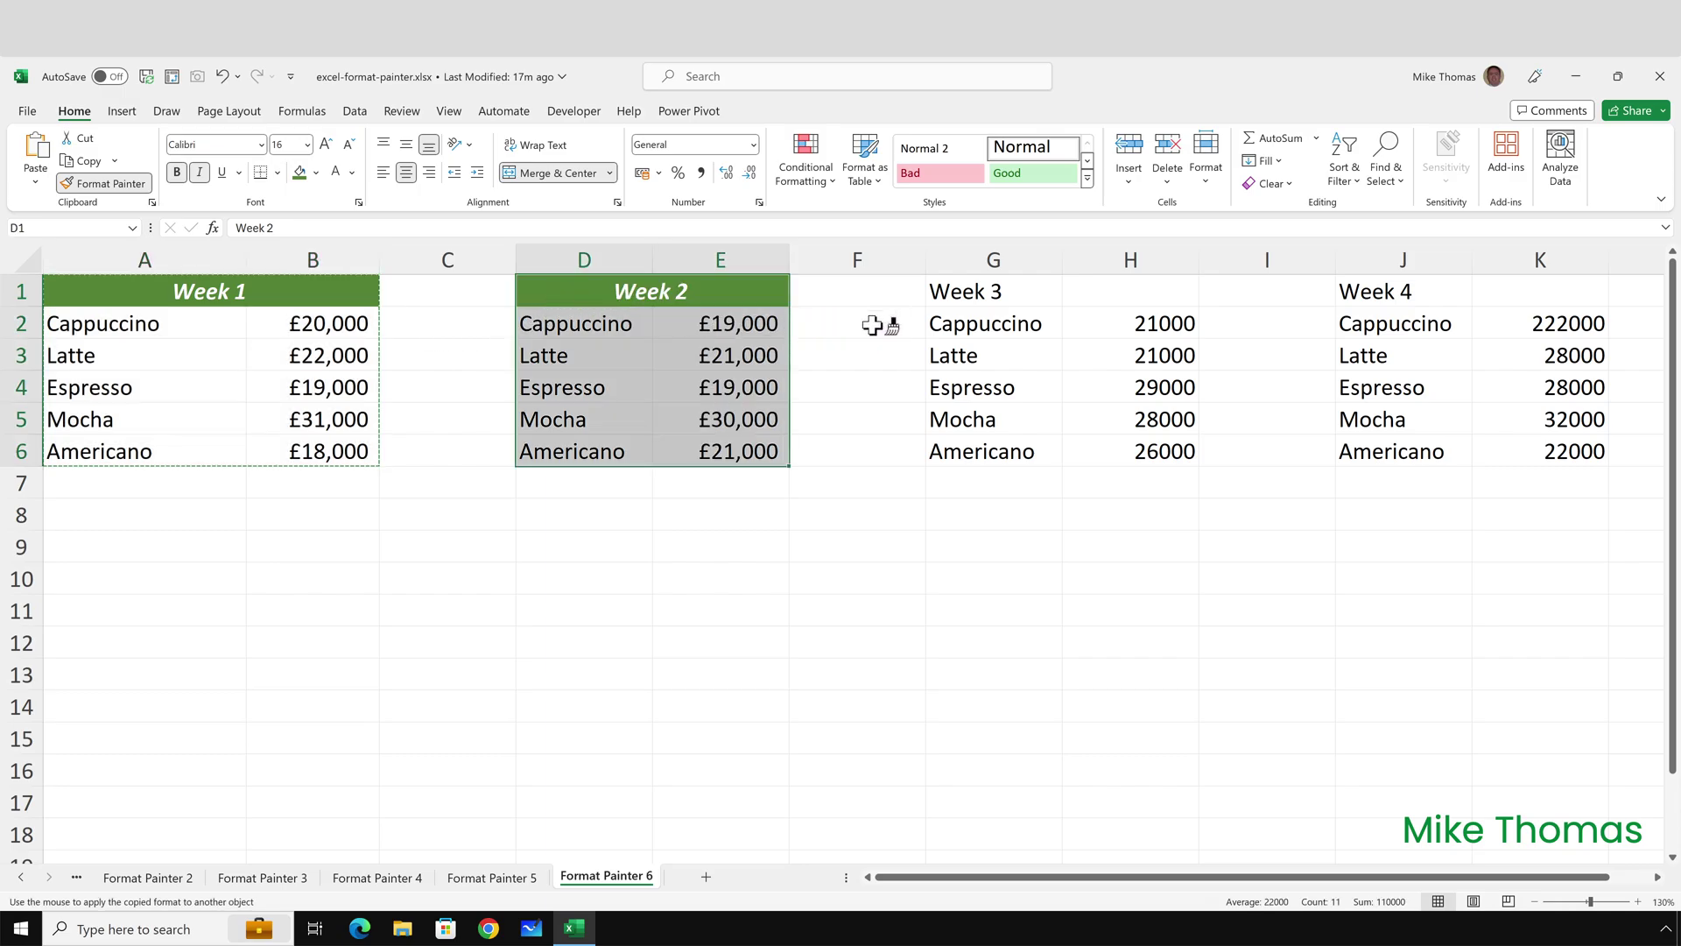
click(990, 293)
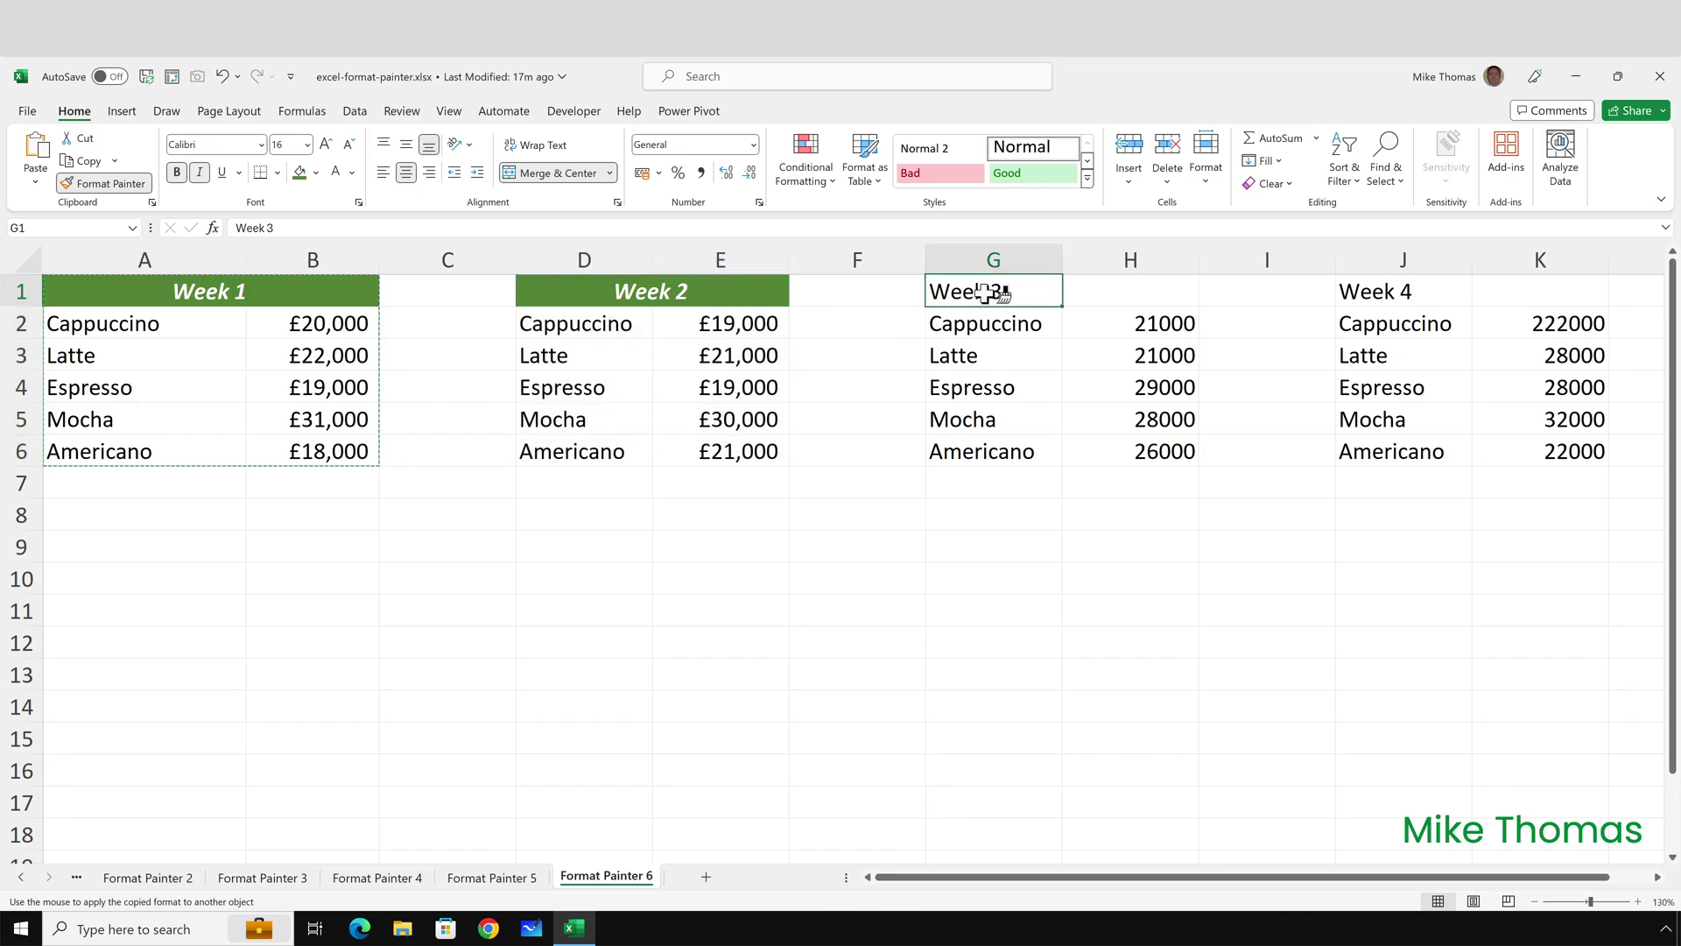
click(1405, 292)
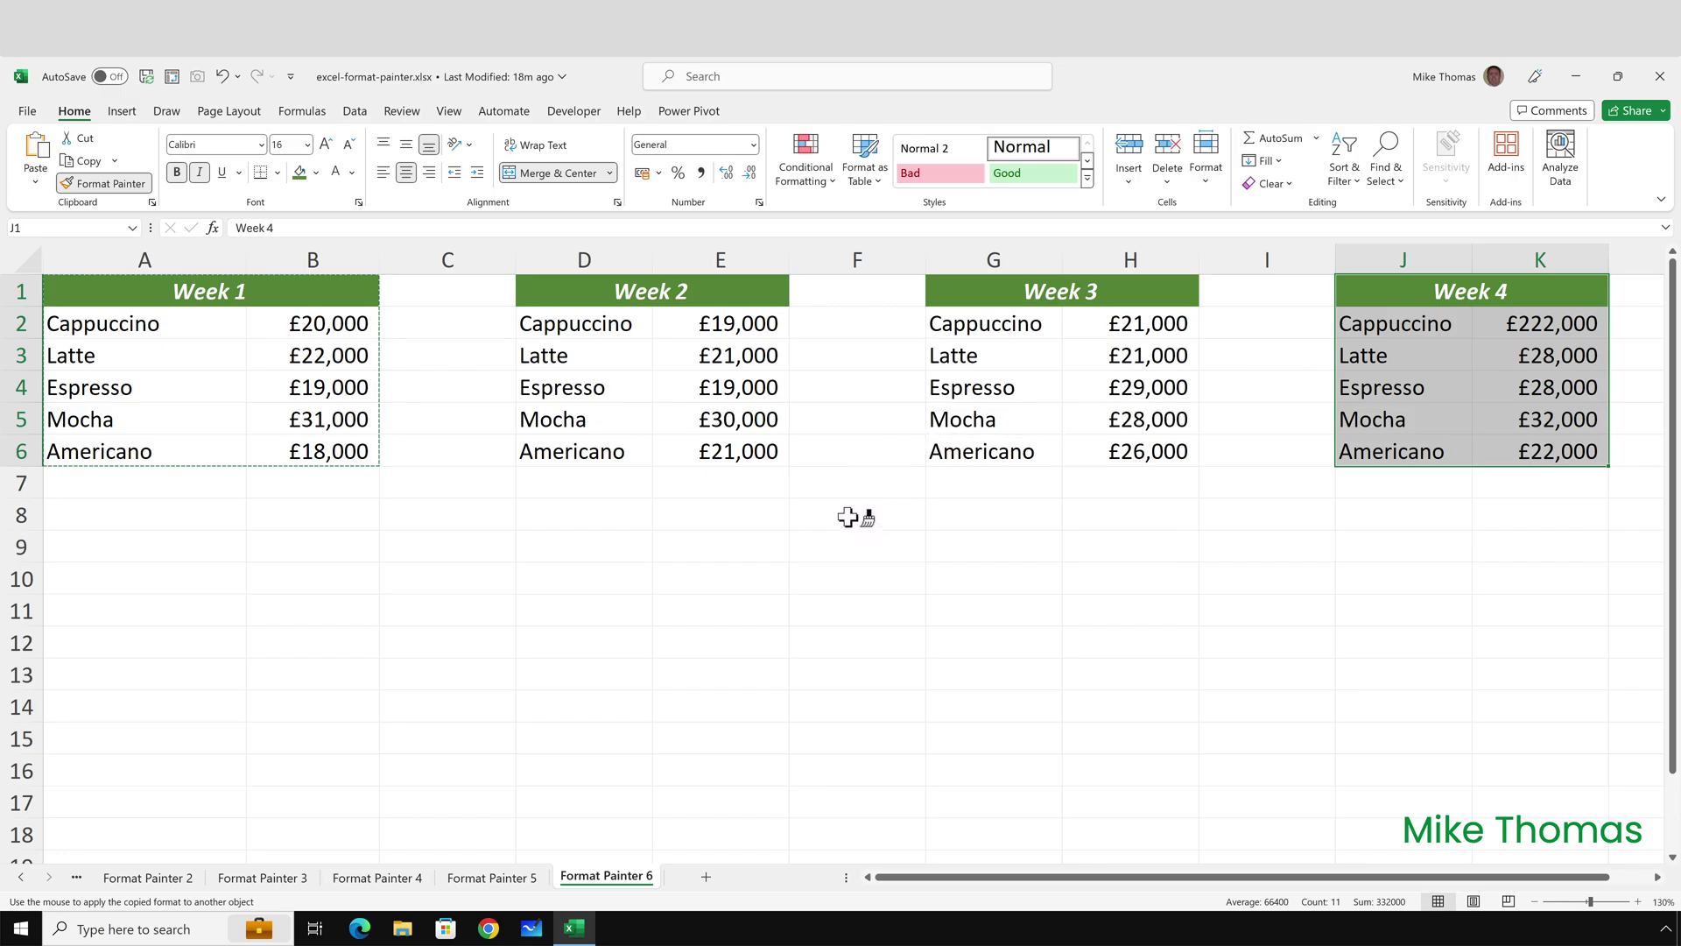
click(129, 179)
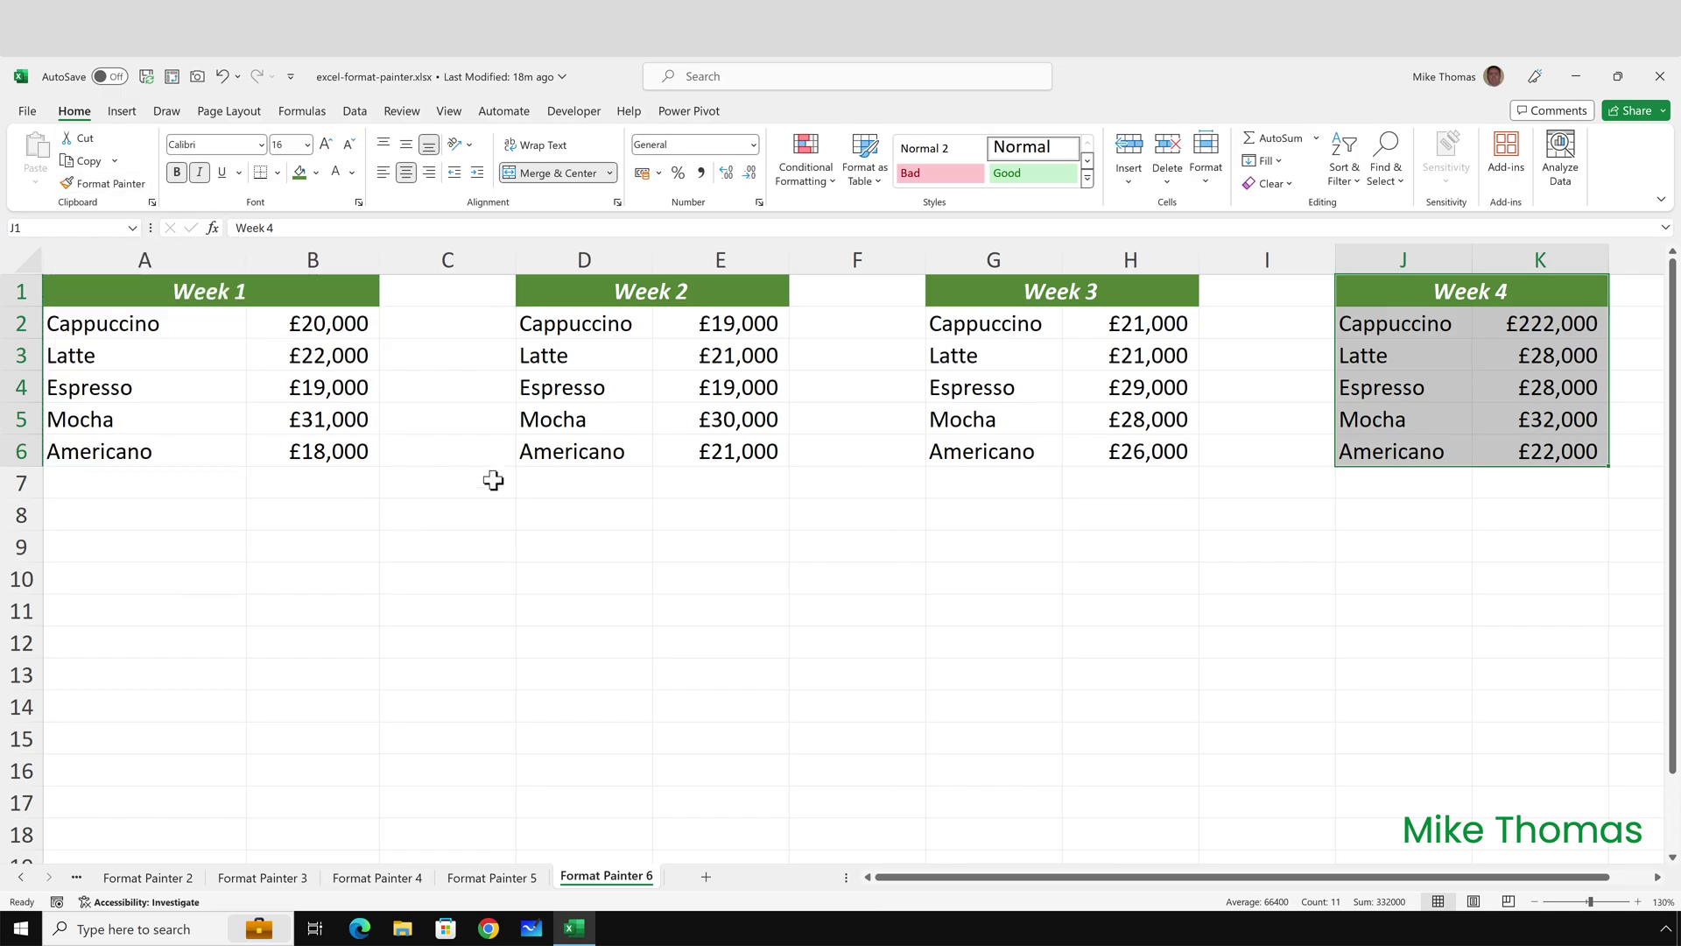